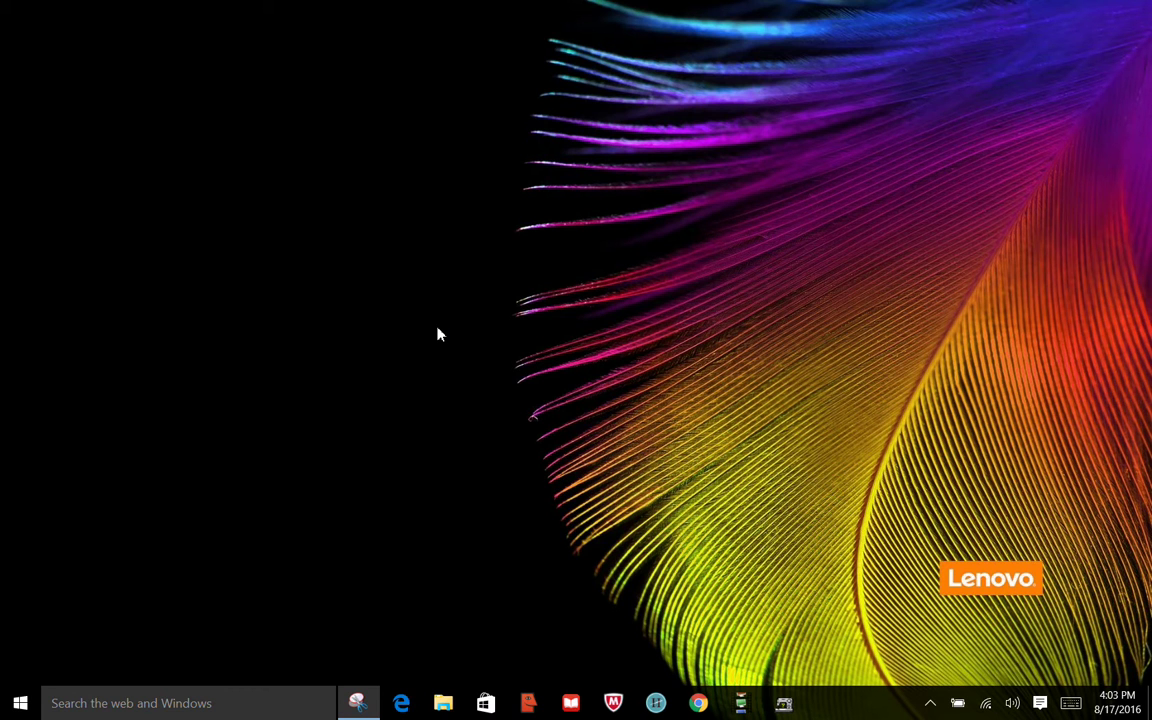
Step: Launch SewWhat-Pro, move the tips dialog aside, and advance to the hoop positioning and calibration tip
click(784, 705)
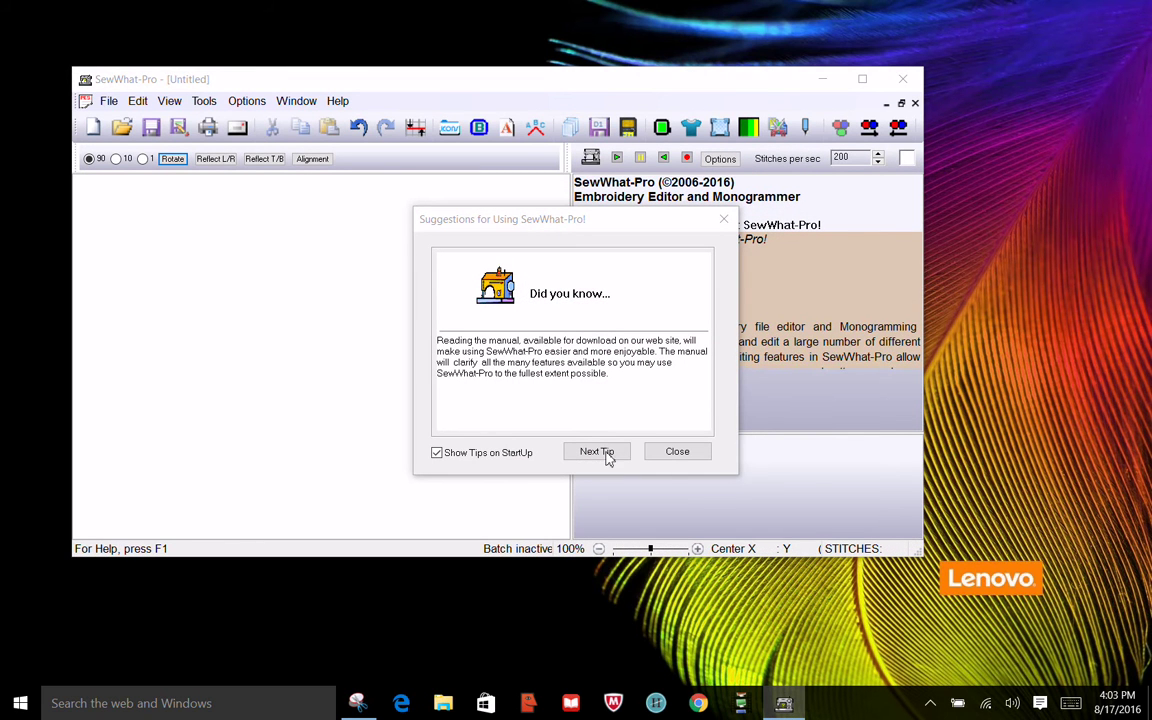
drag(613, 231, 422, 189)
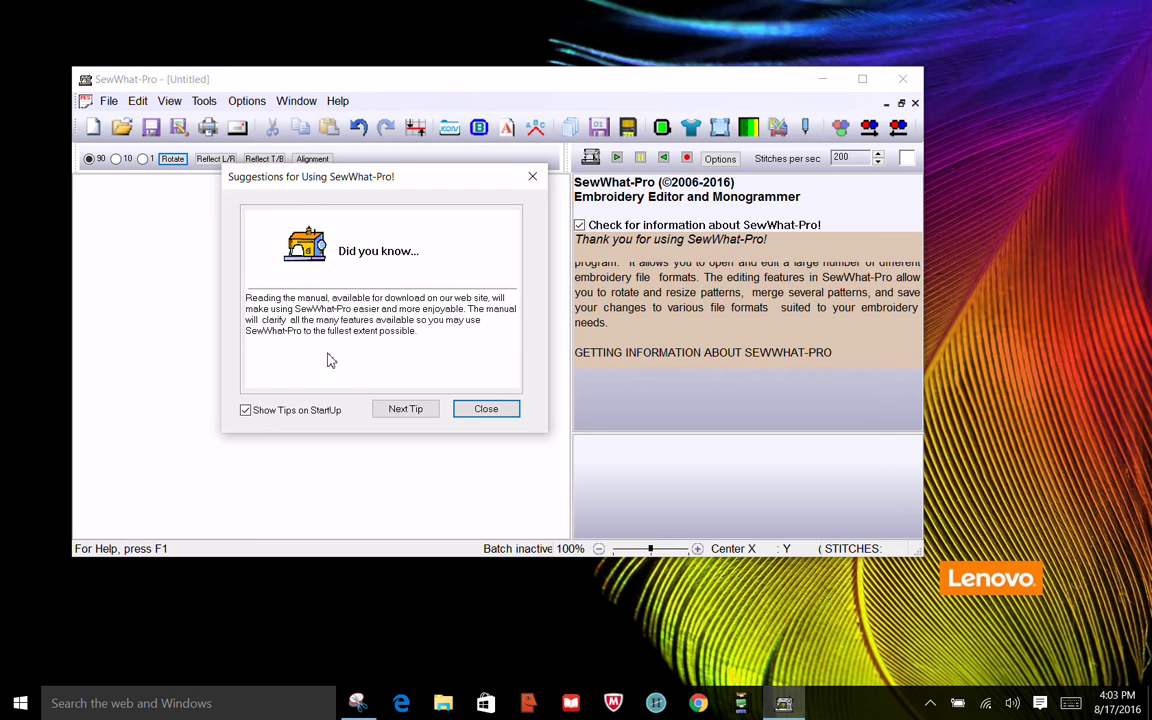
click(404, 419)
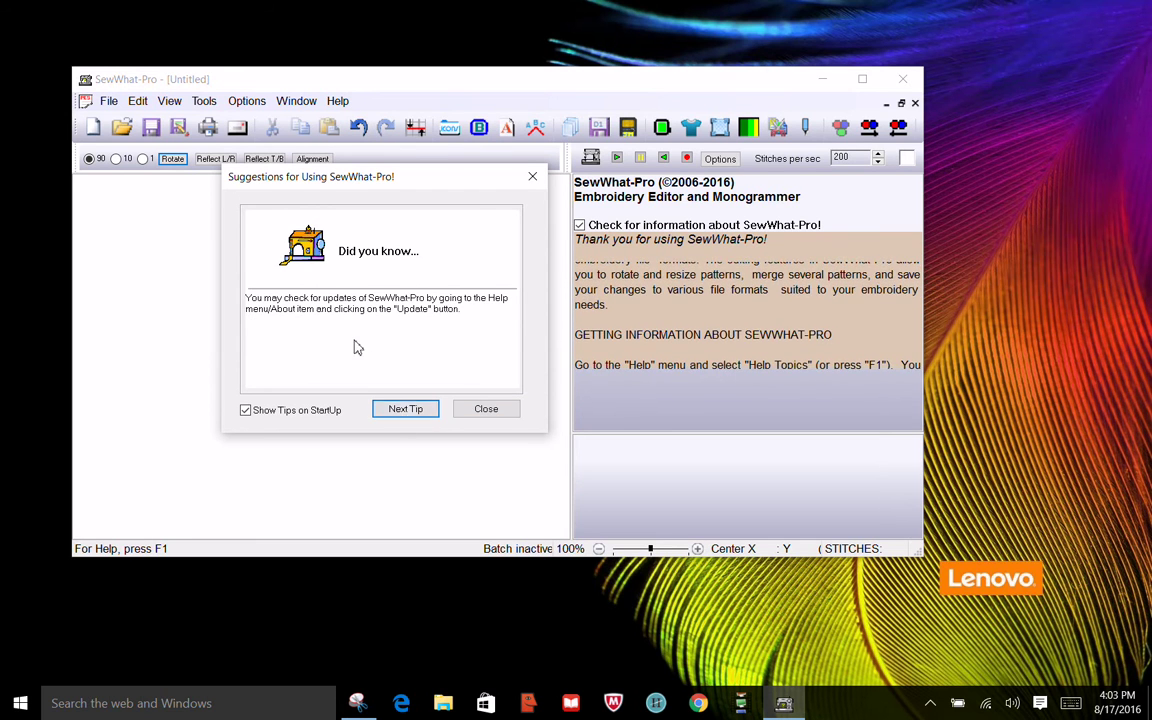
click(418, 412)
click(417, 411)
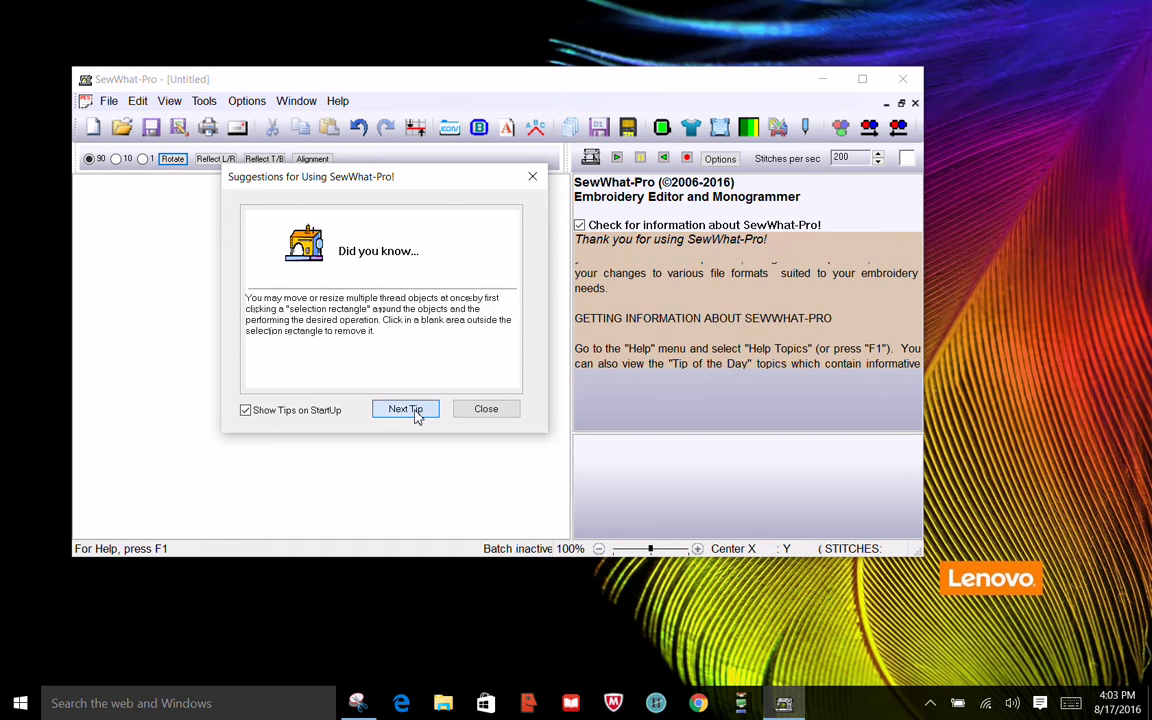
click(421, 413)
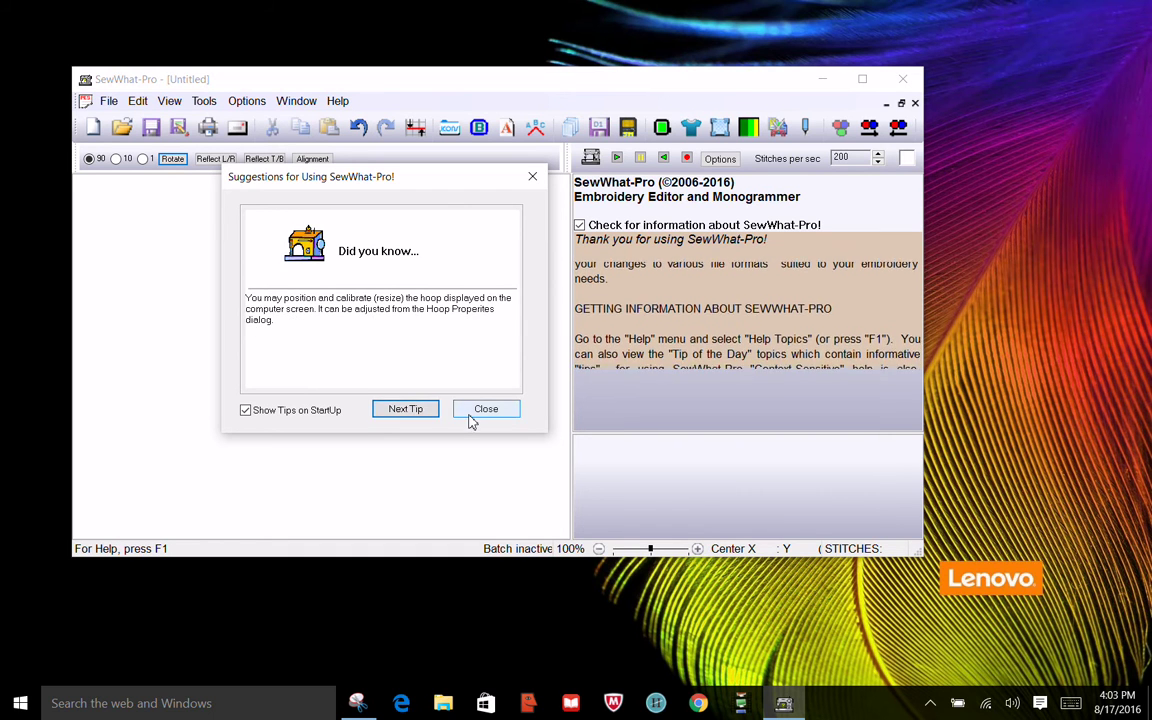
Step: Close the tips, reopen Tip of the Day, uncheck Show Tips on StartUp, and close it
click(470, 418)
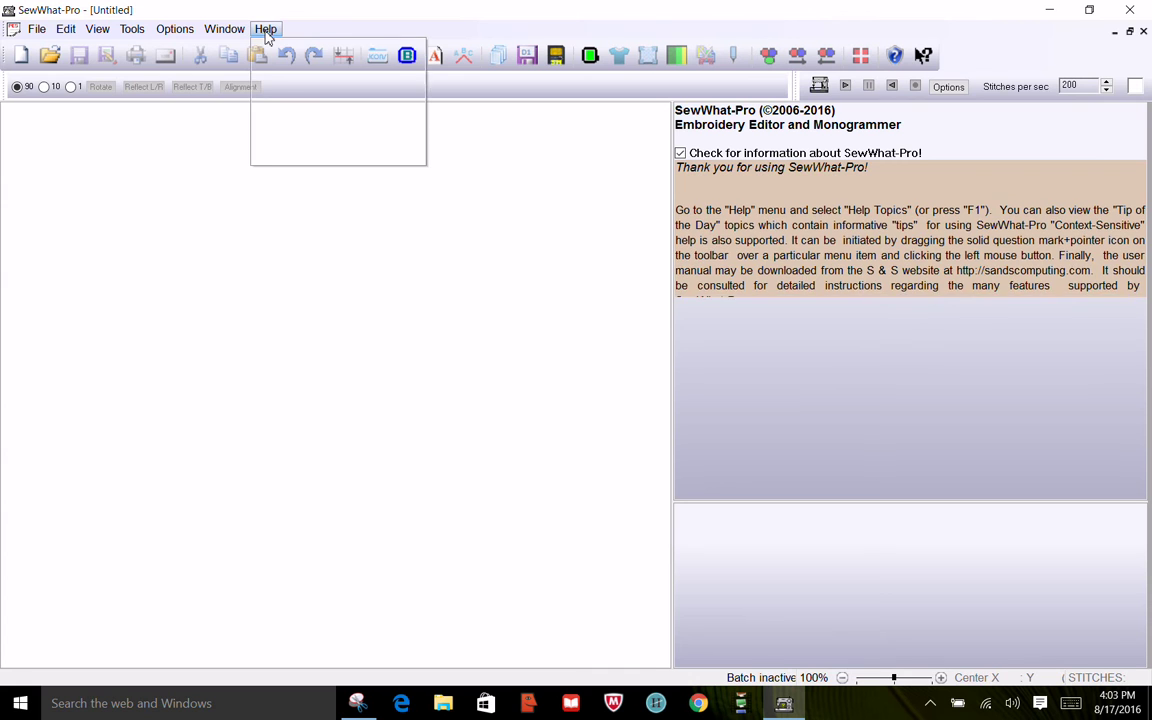
click(266, 30)
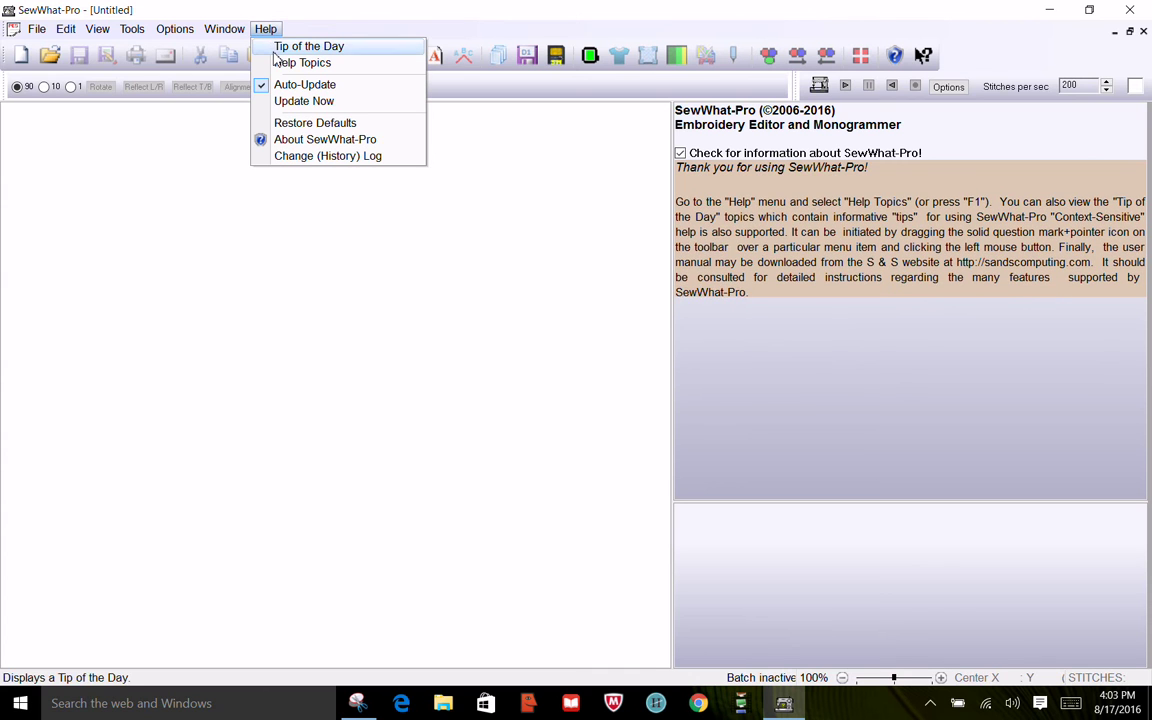
click(277, 50)
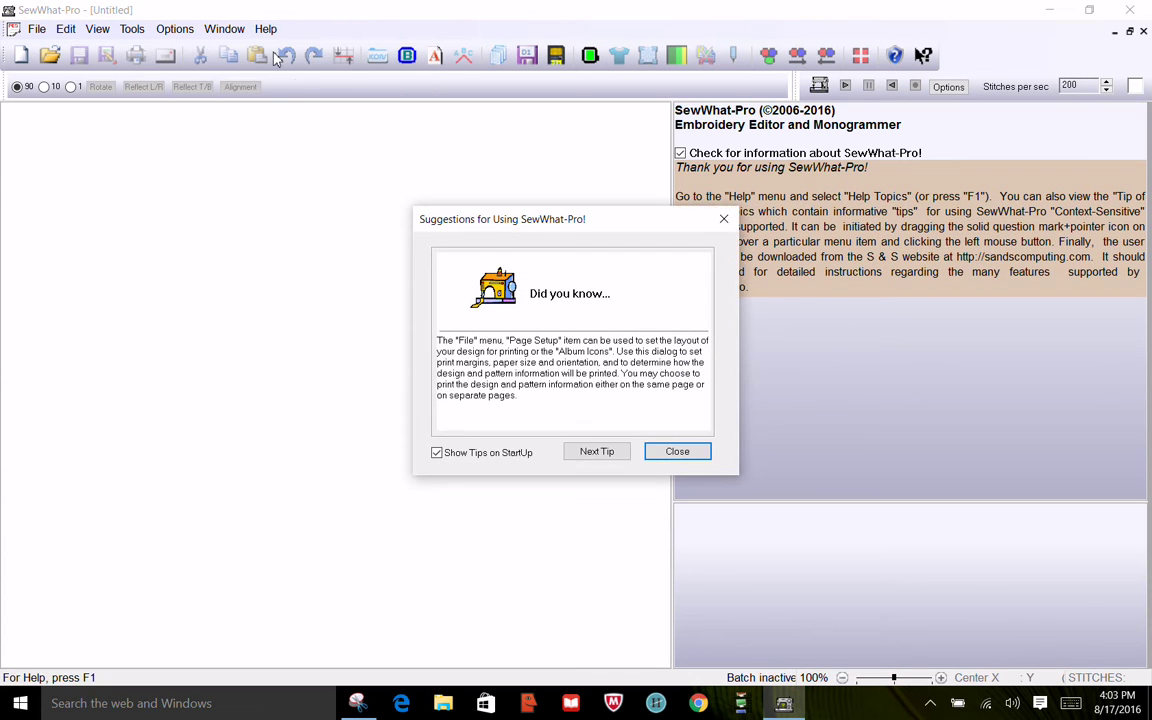
click(458, 457)
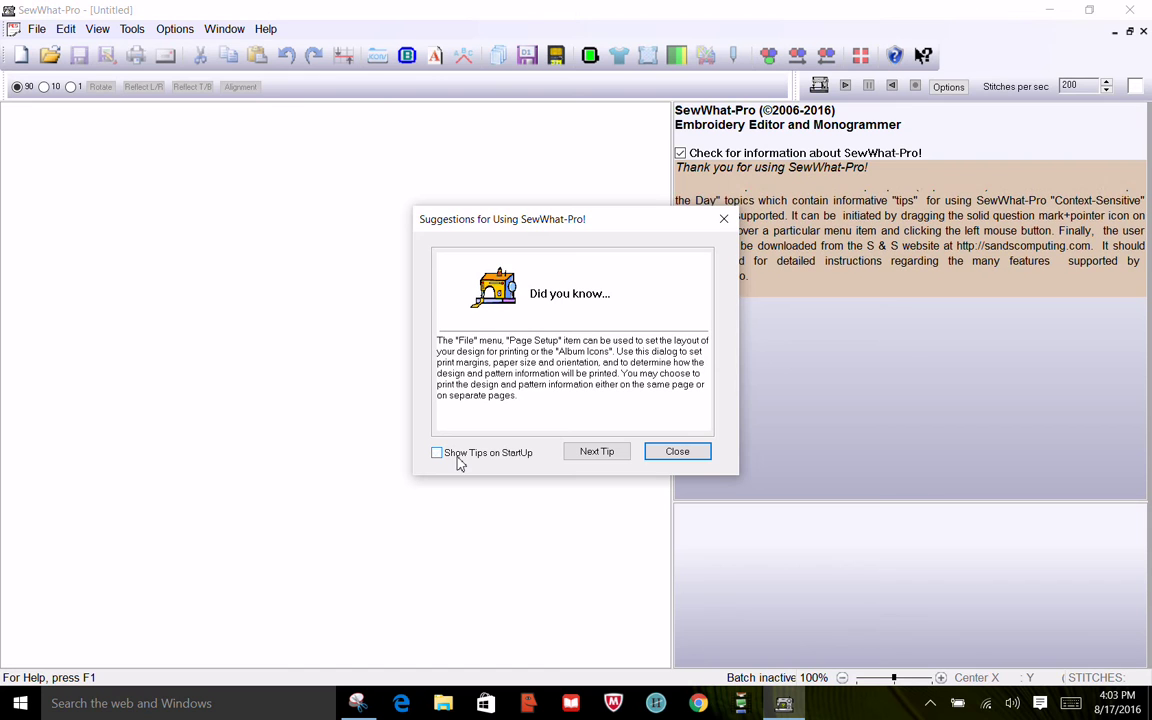
click(678, 456)
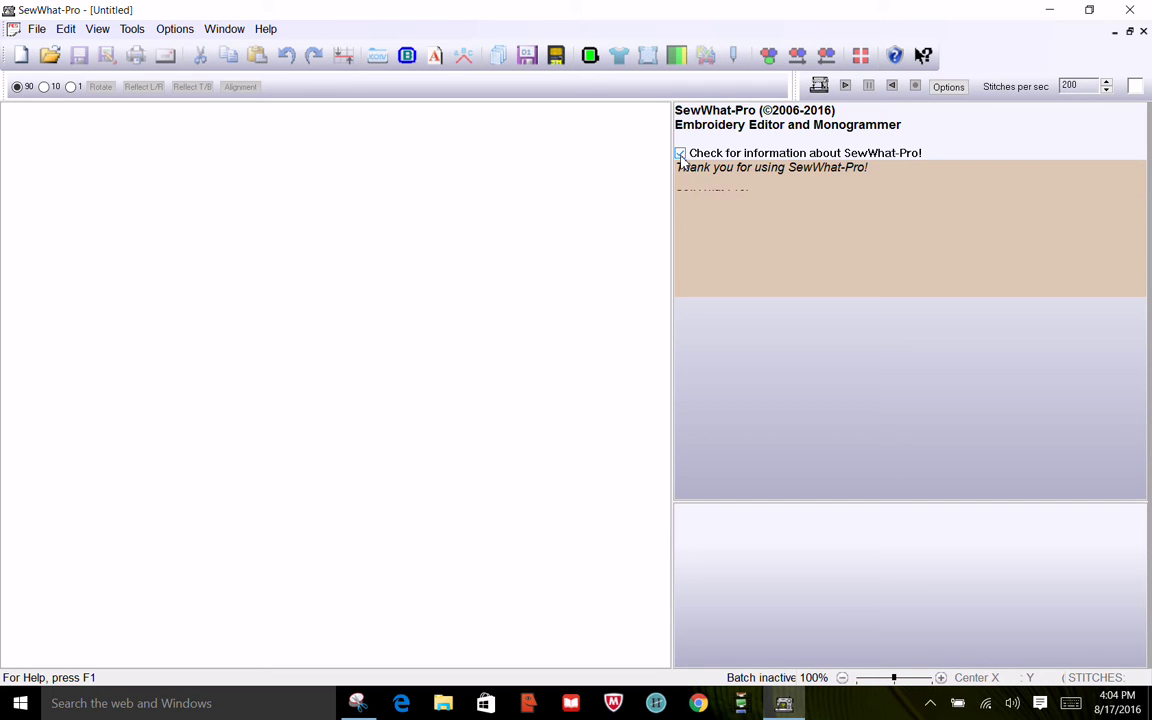
Step: Uncheck 'Check for information about SewWhat-Pro!' in the welcome panel
click(680, 154)
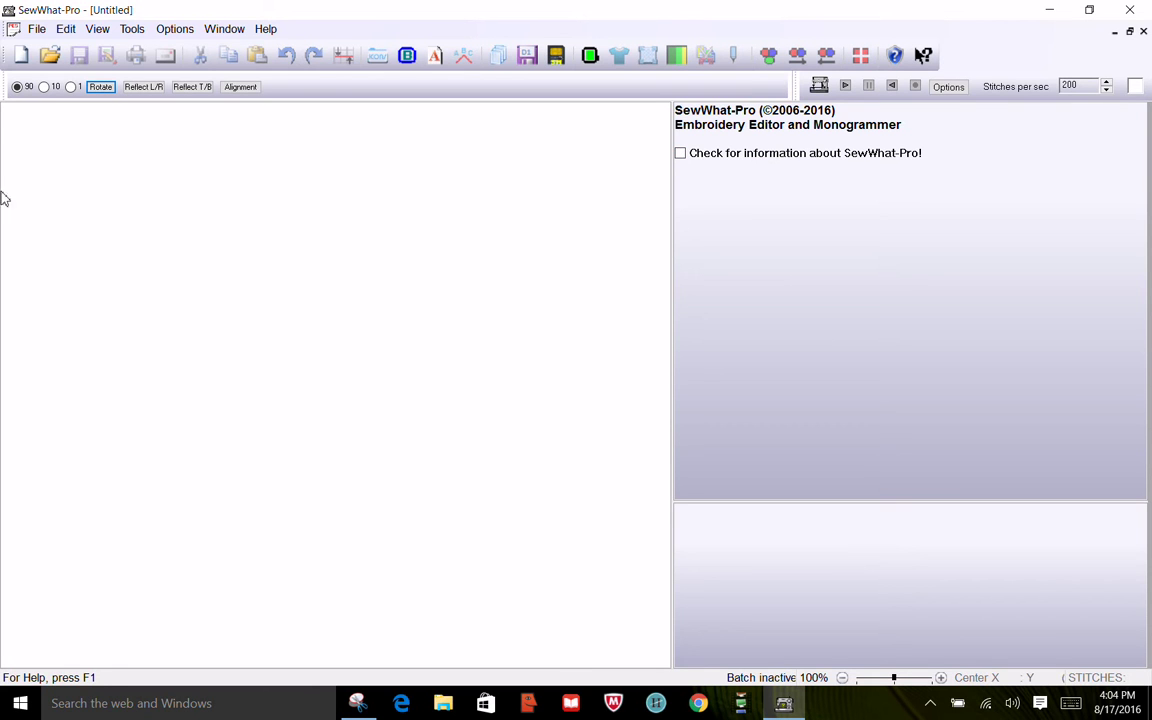
Step: Open VigilantLogoOUTLINED banner 8 3 2016 2.PES from the File menu's recent files
click(36, 30)
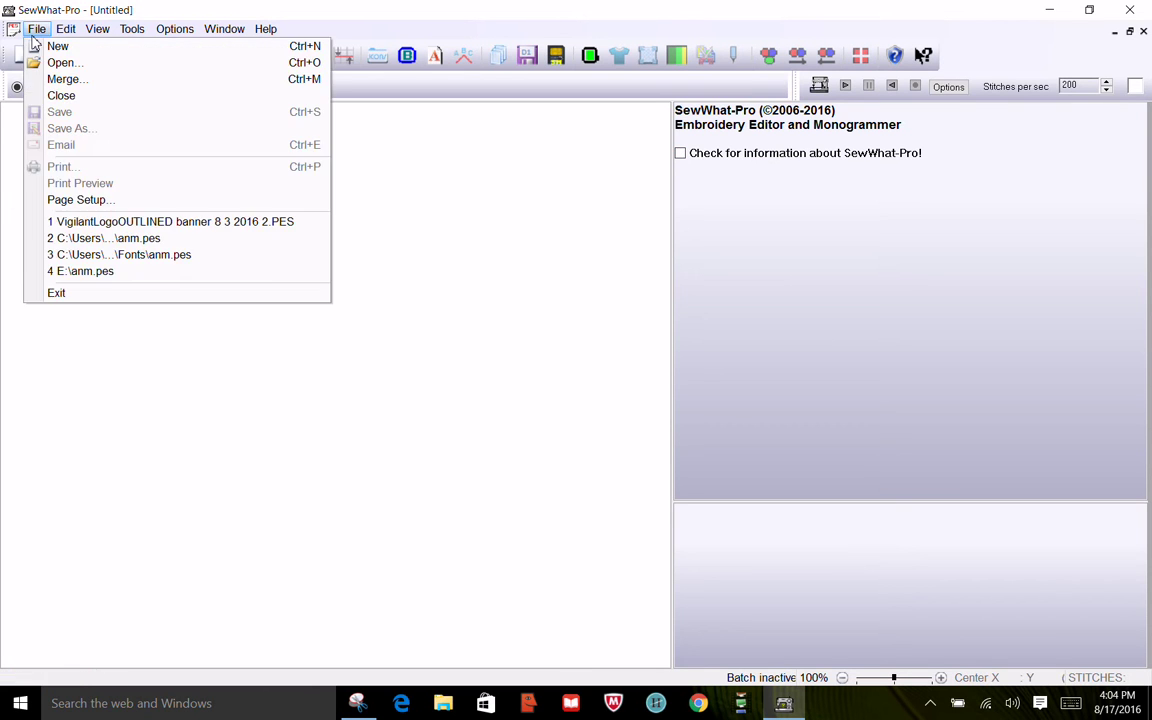
click(101, 221)
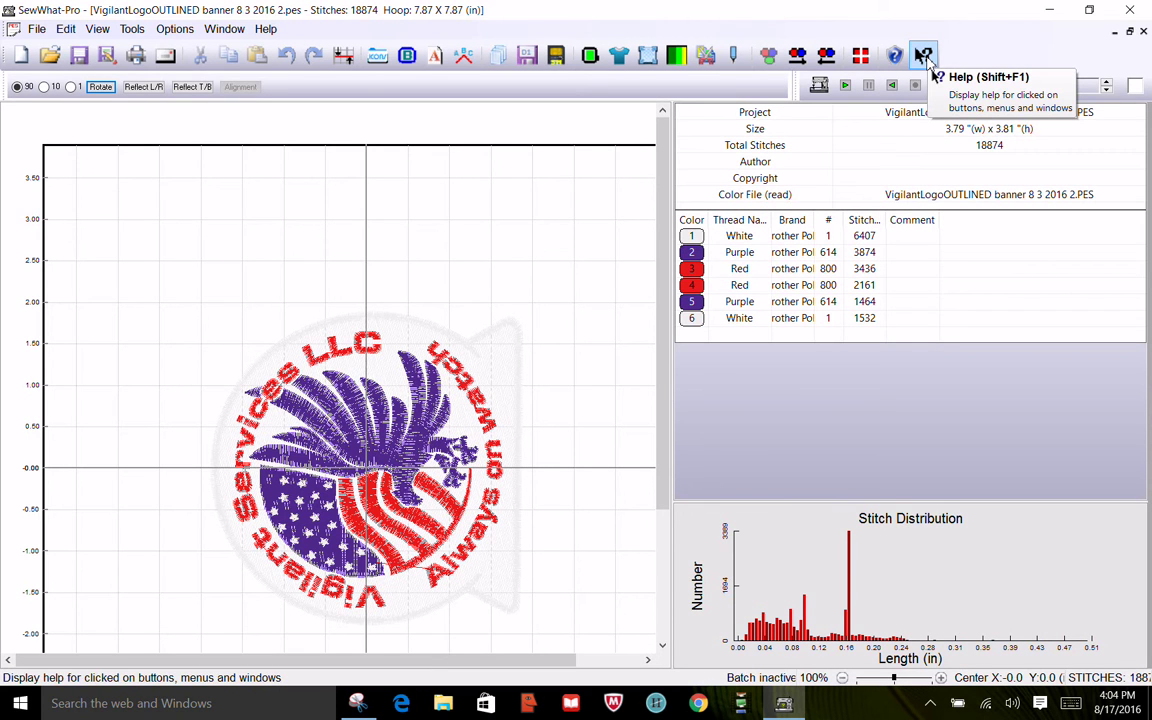
Step: Activate context help (Shift+F1), dismiss the 'Failed to launch help' error, and activate it again
click(924, 56)
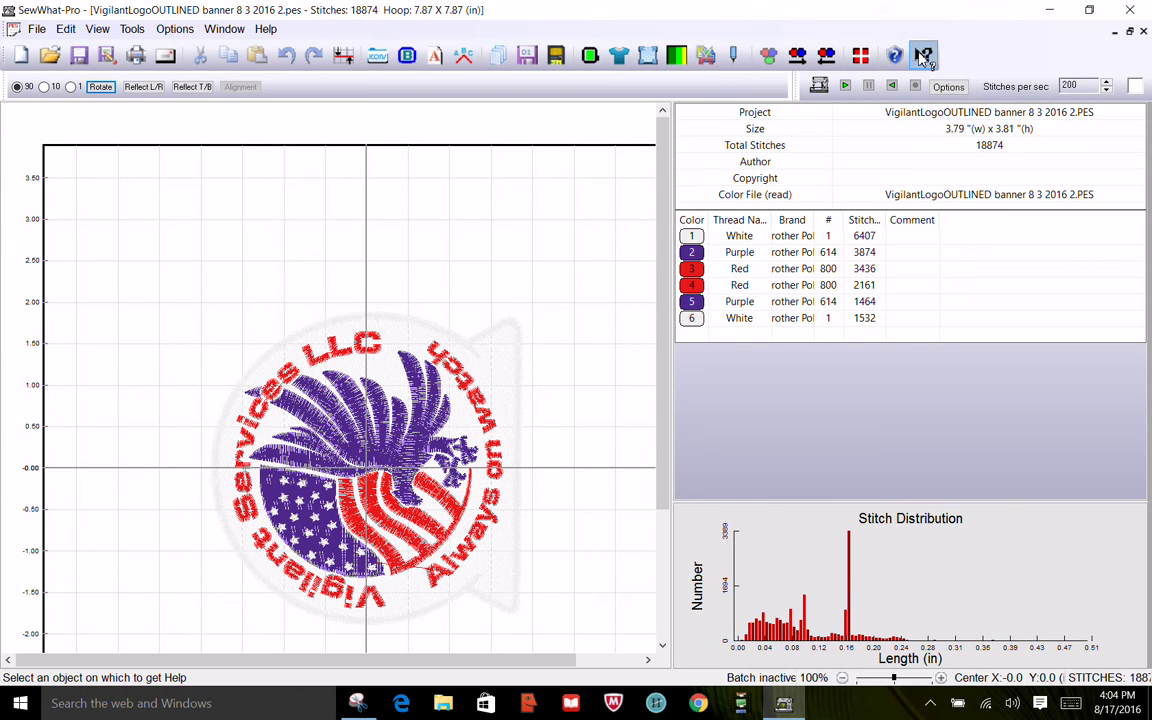
click(924, 56)
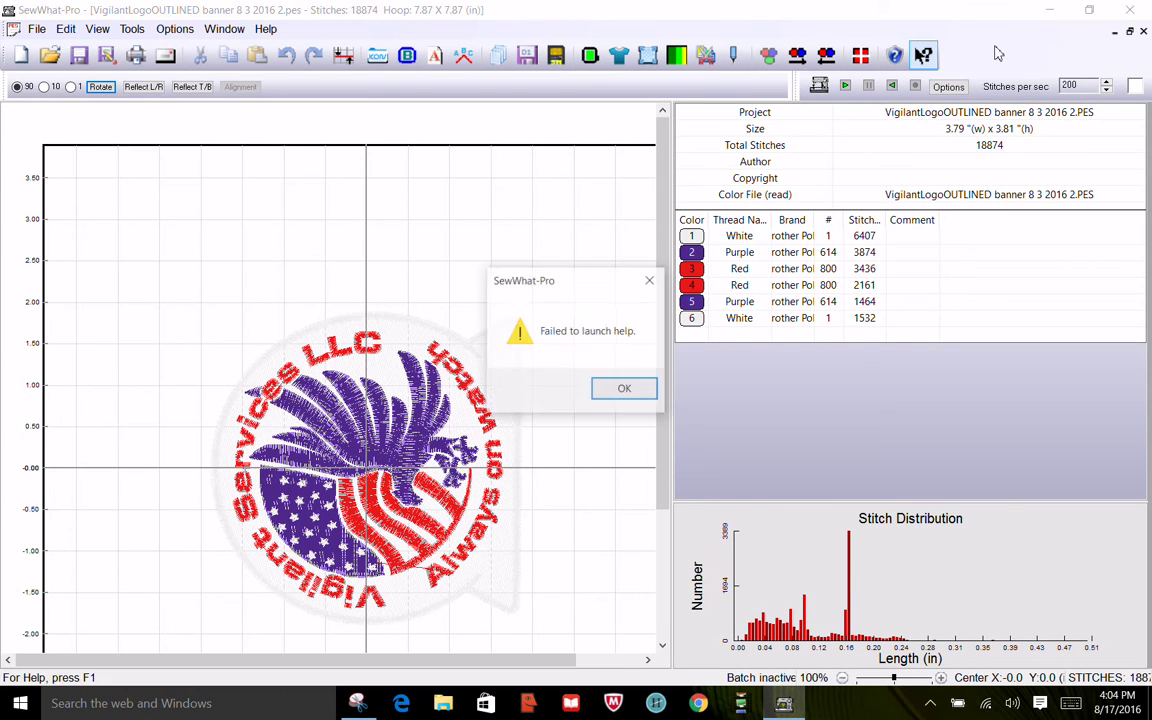
click(620, 391)
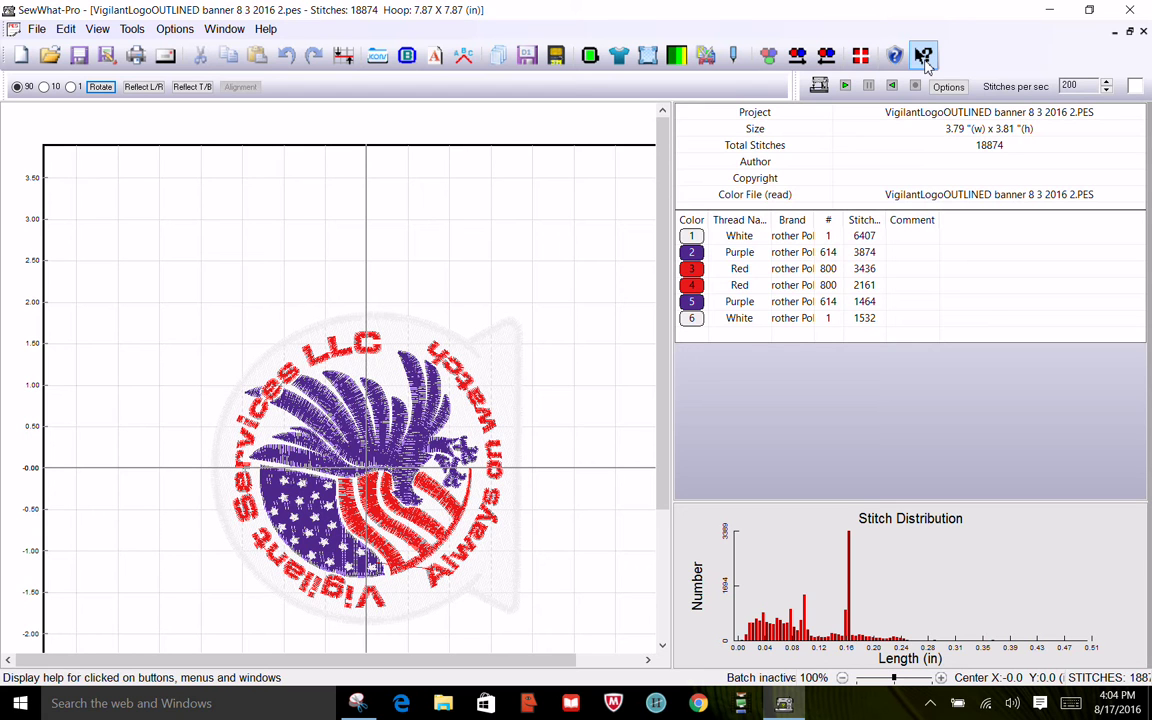
click(266, 31)
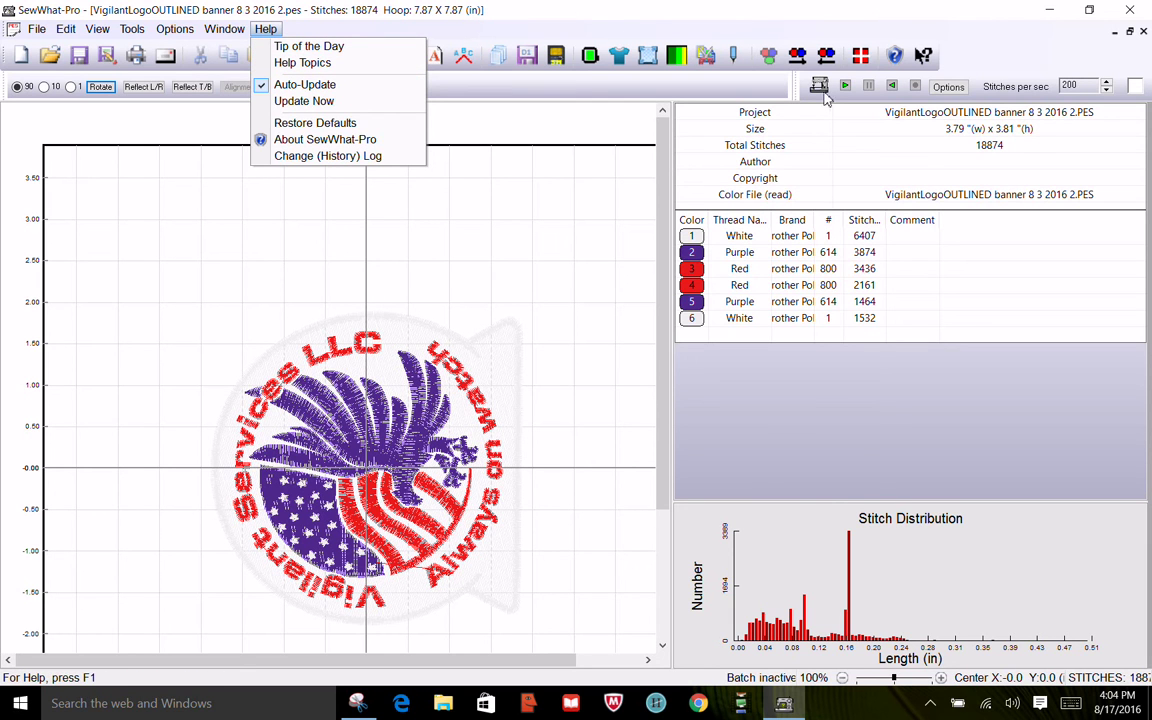
click(924, 56)
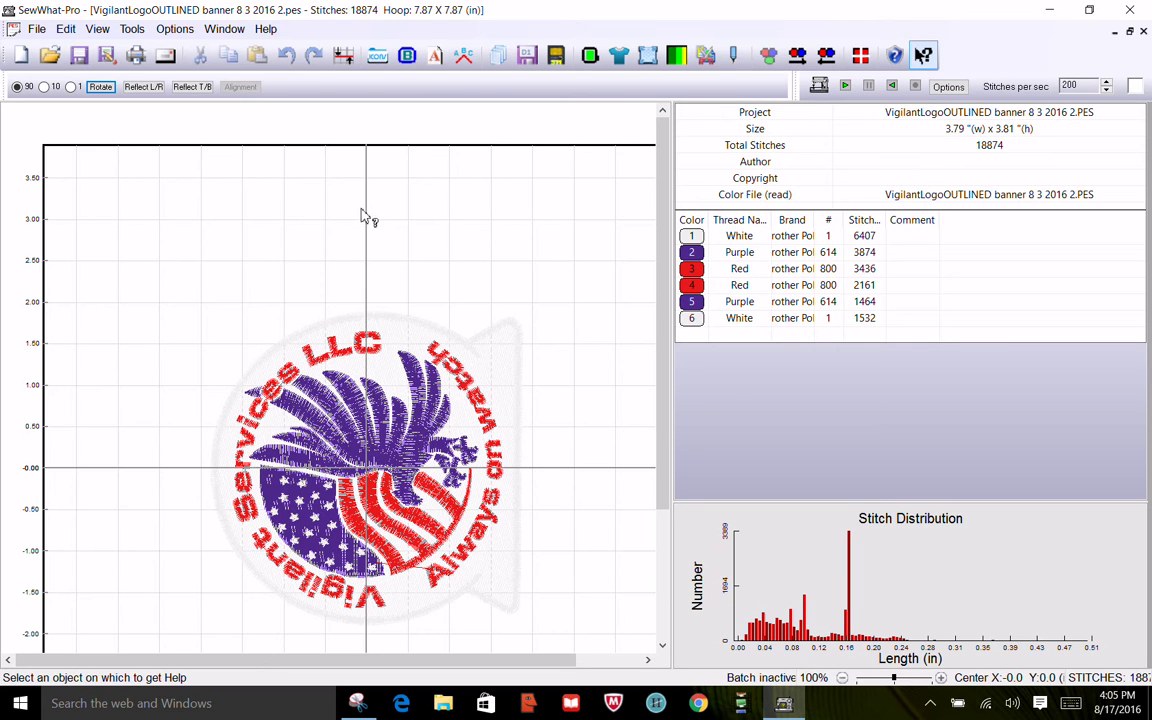
Step: Get context help on the thread colour list and scroll through its help topic
click(697, 236)
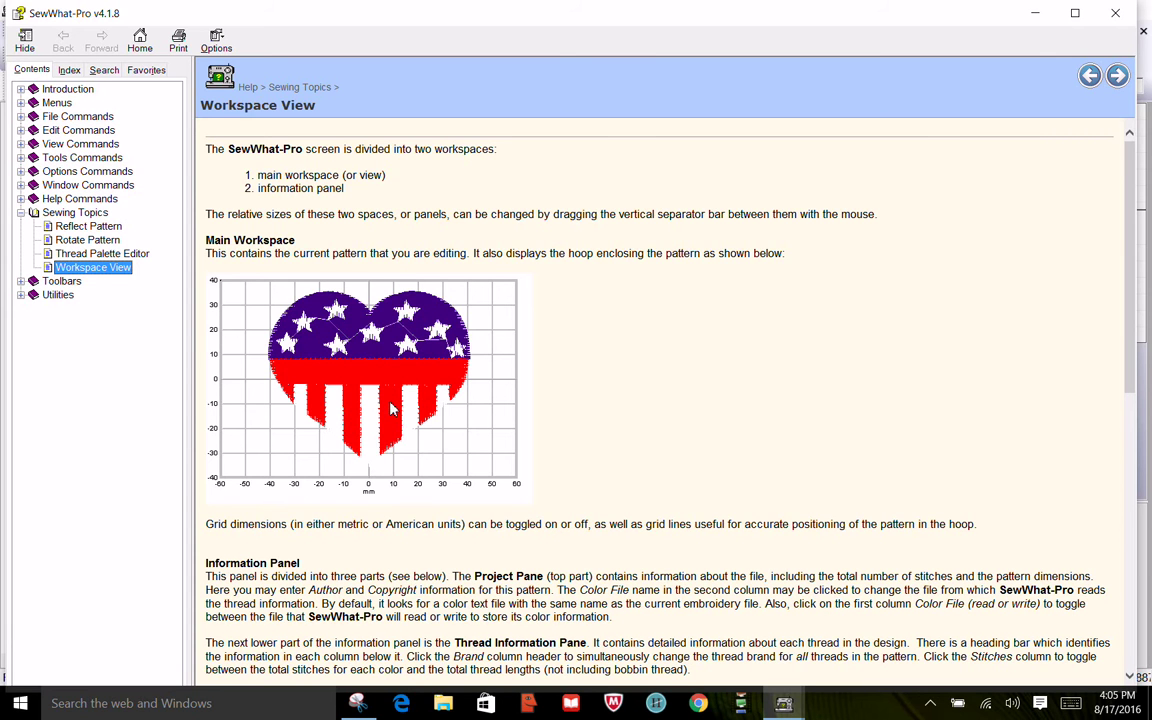
drag(1133, 327, 1138, 580)
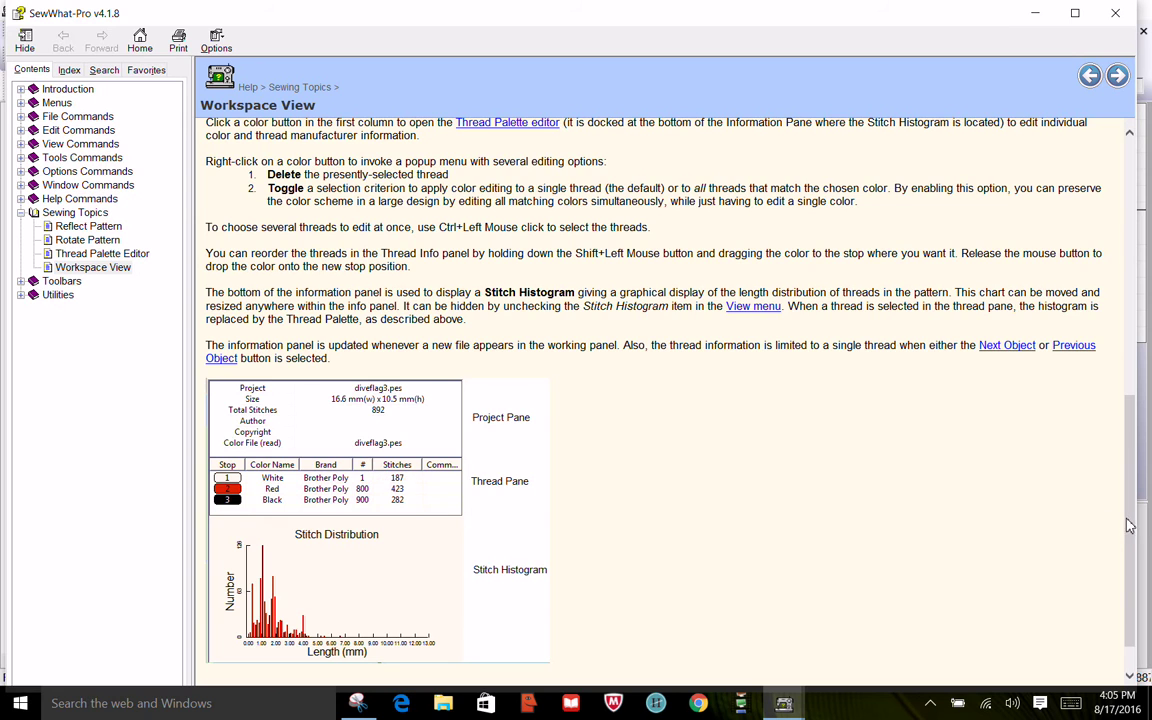
drag(1133, 528, 1150, 236)
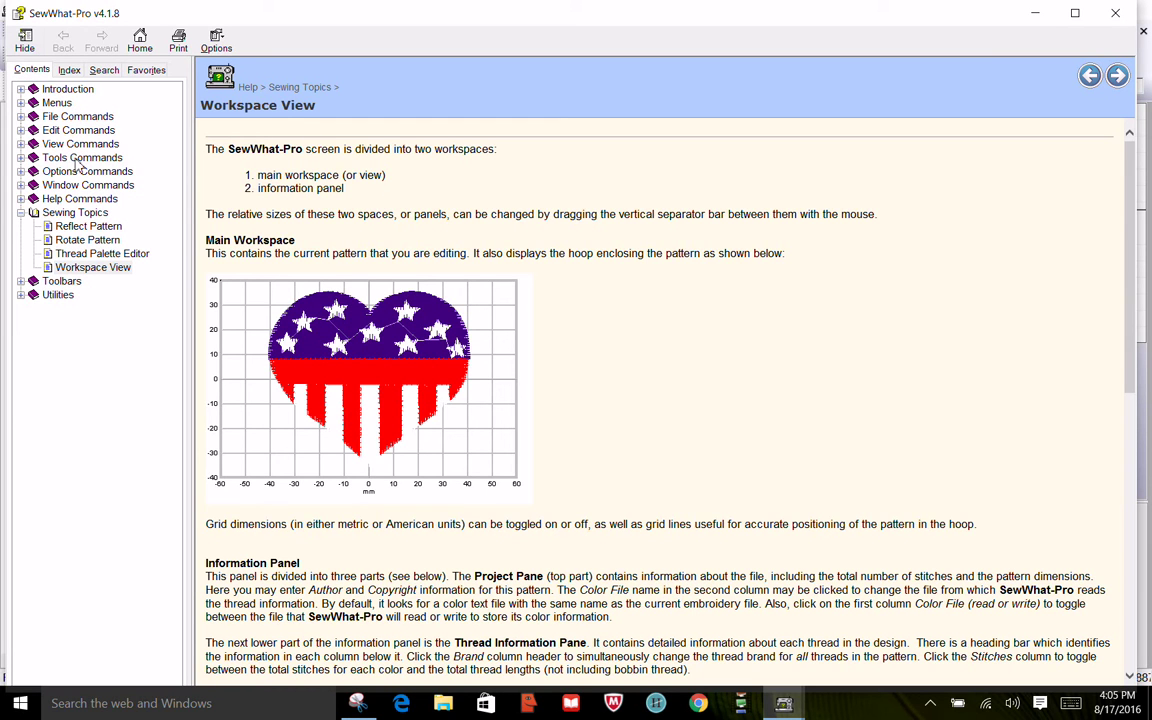
Step: Expand Menus in the help Contents and open the File menu topic
click(55, 103)
click(55, 104)
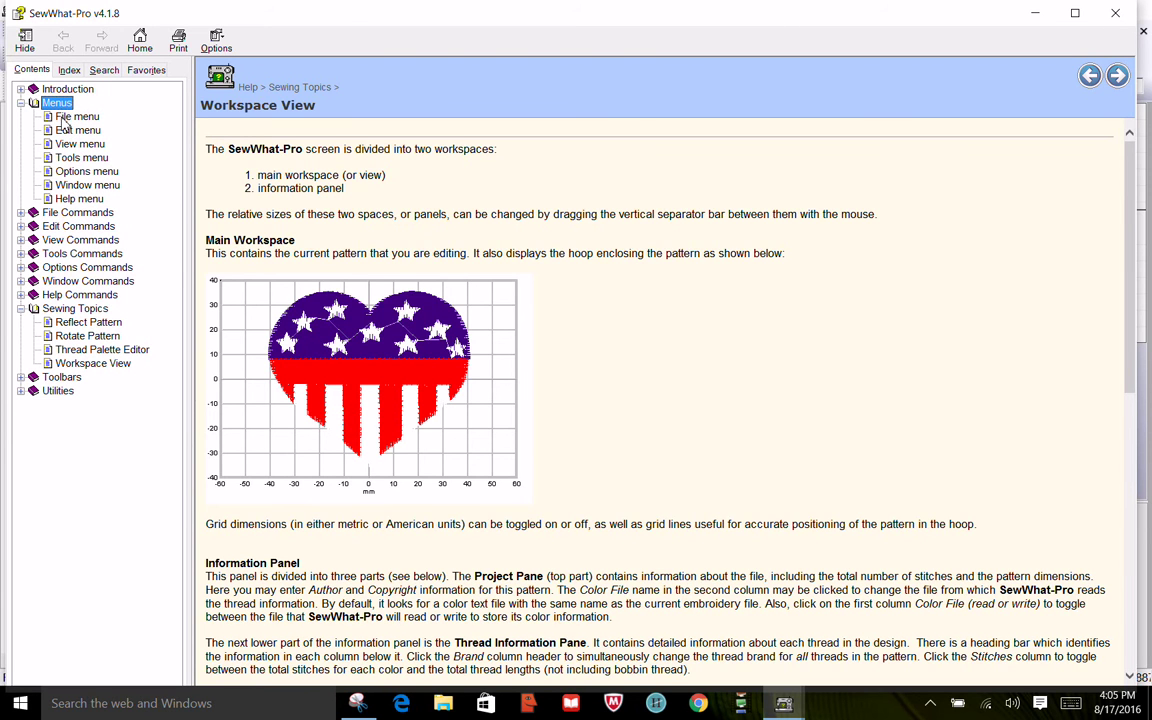
click(64, 118)
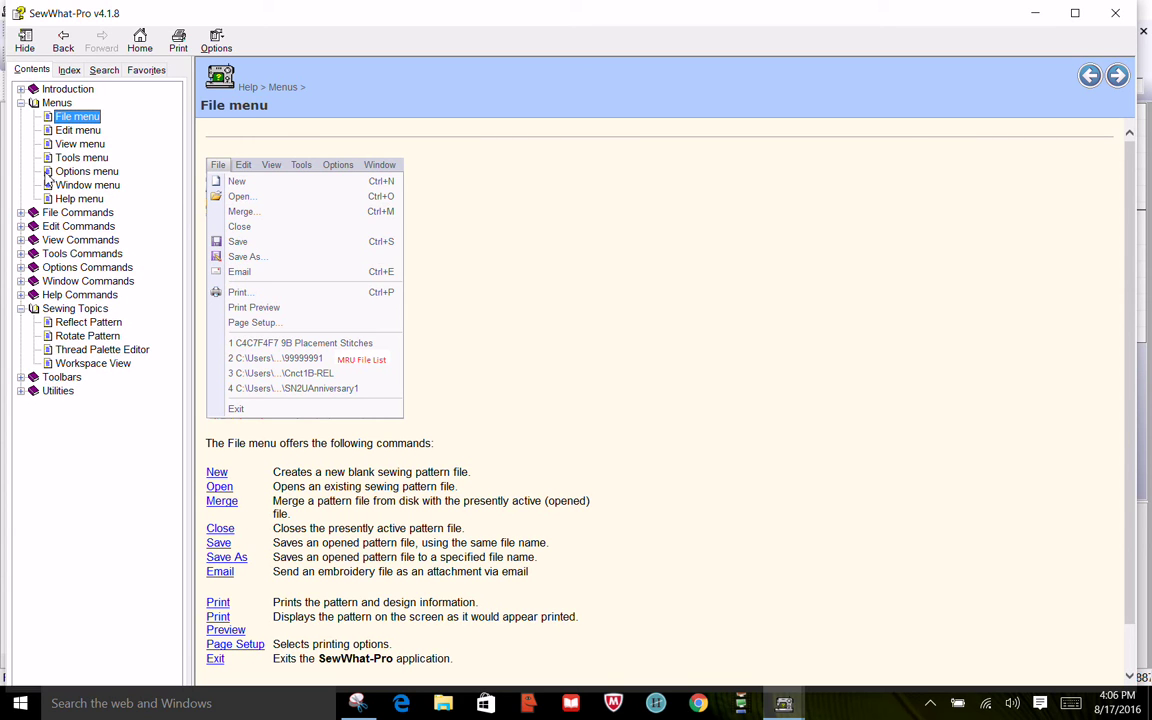
Step: Show the Edit menu topic, shrink the help window over the editor, then show the View menu topic
click(78, 130)
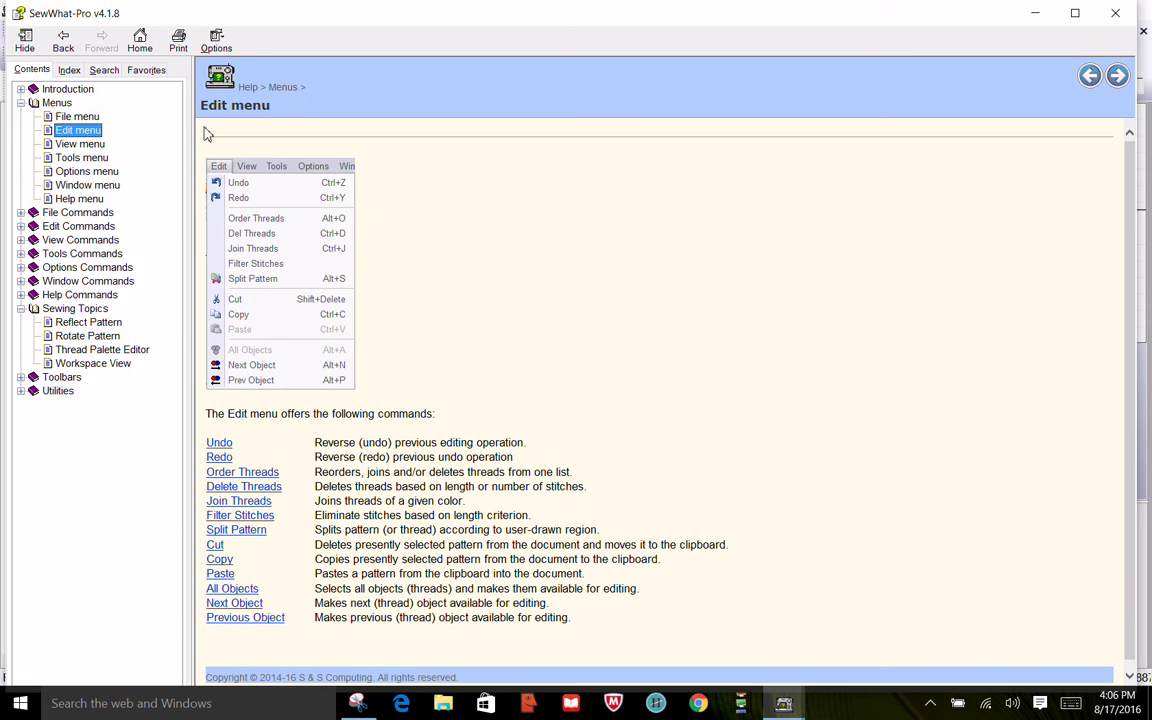
click(1075, 15)
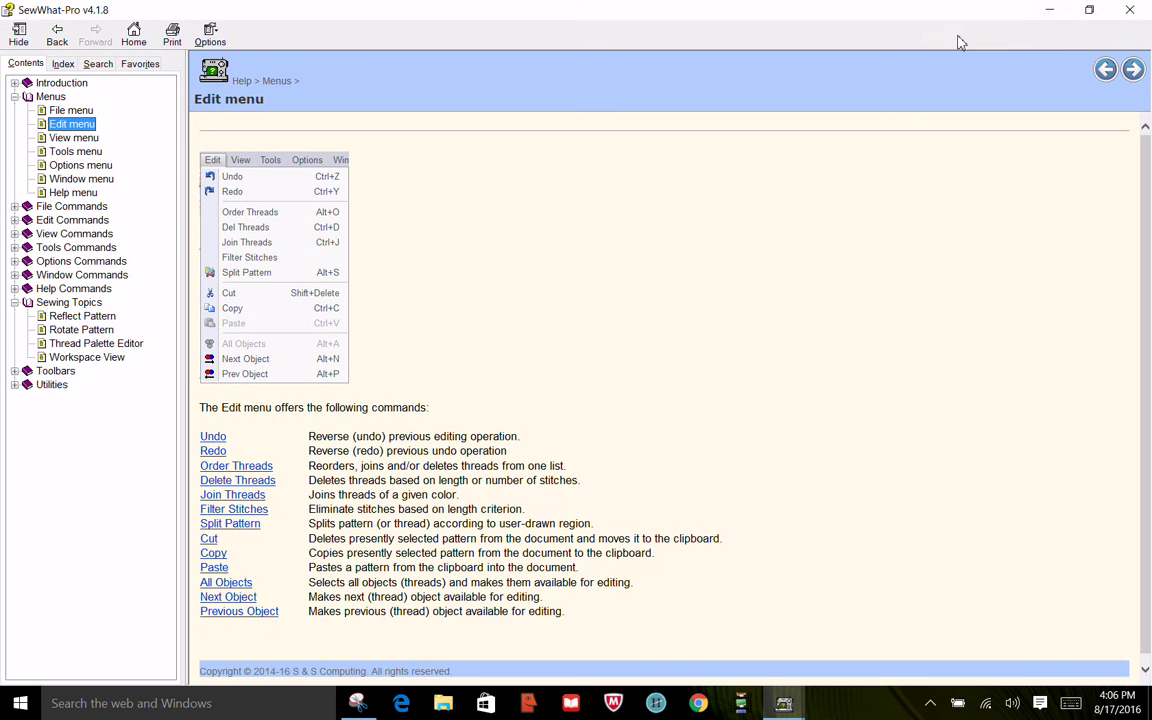
click(980, 13)
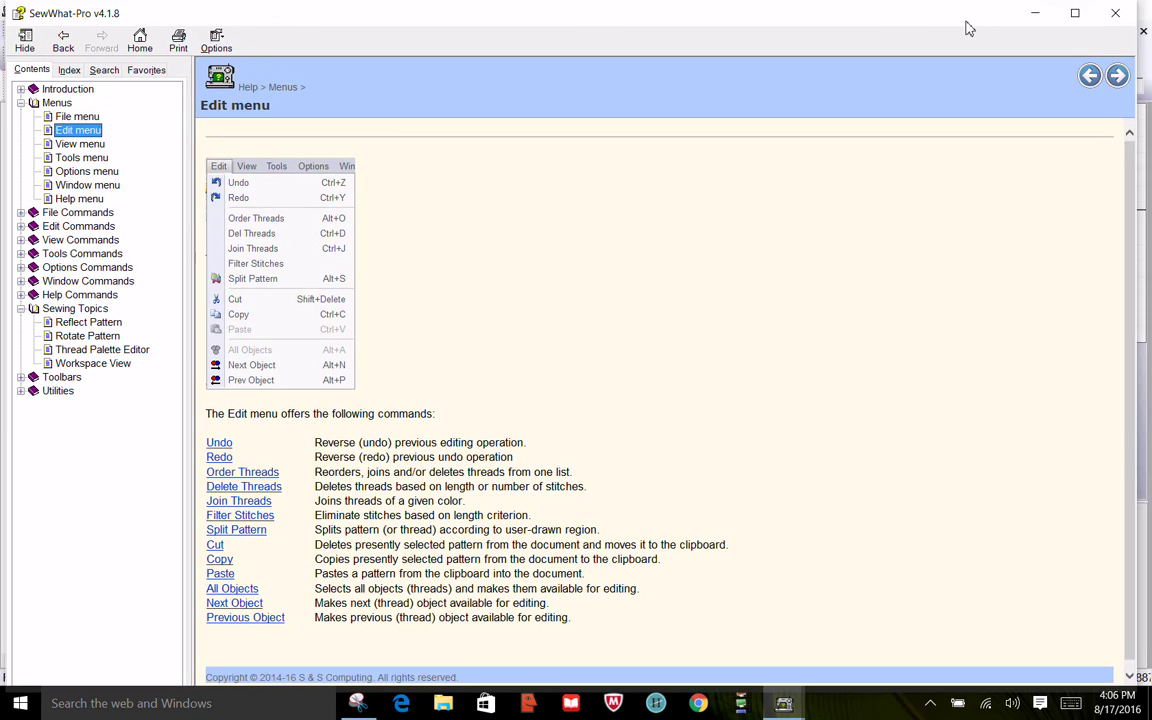
drag(967, 31, 977, 136)
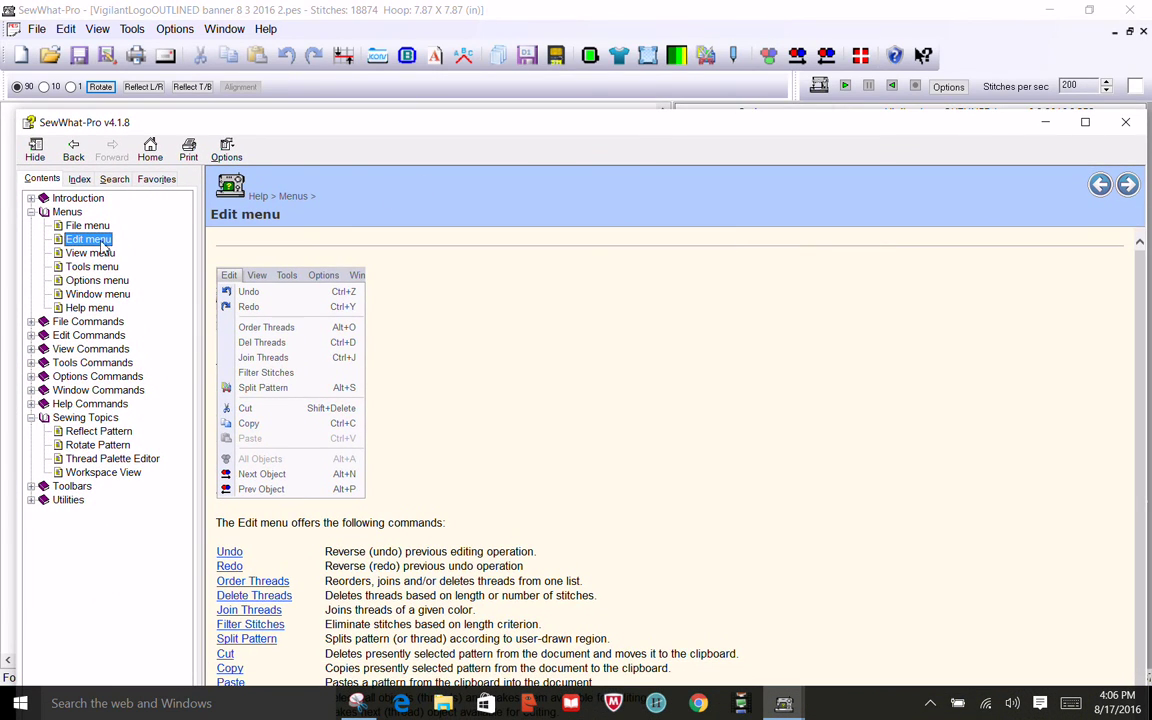
click(95, 256)
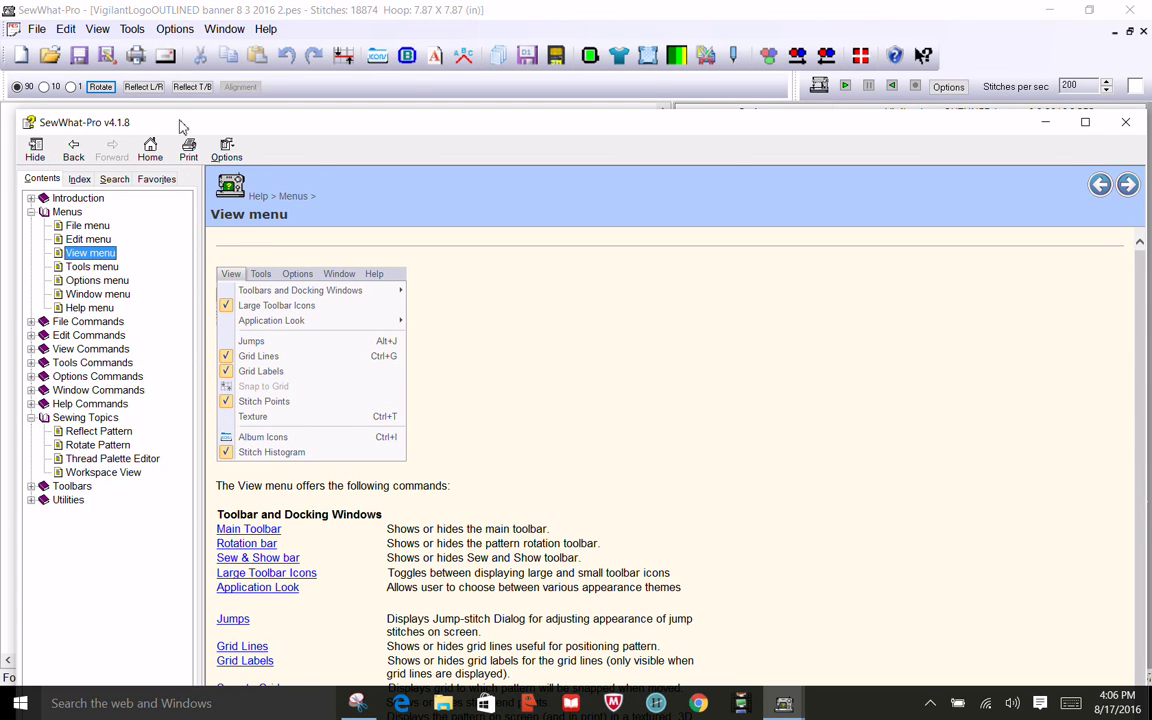
mouse_move(256, 131)
mouse_down()
mouse_move(288, 465)
mouse_move(279, 280)
mouse_move(311, 148)
mouse_move(332, 195)
mouse_move(339, 262)
mouse_move(282, 172)
mouse_move(290, 213)
mouse_move(275, 208)
mouse_move(251, 150)
mouse_up()
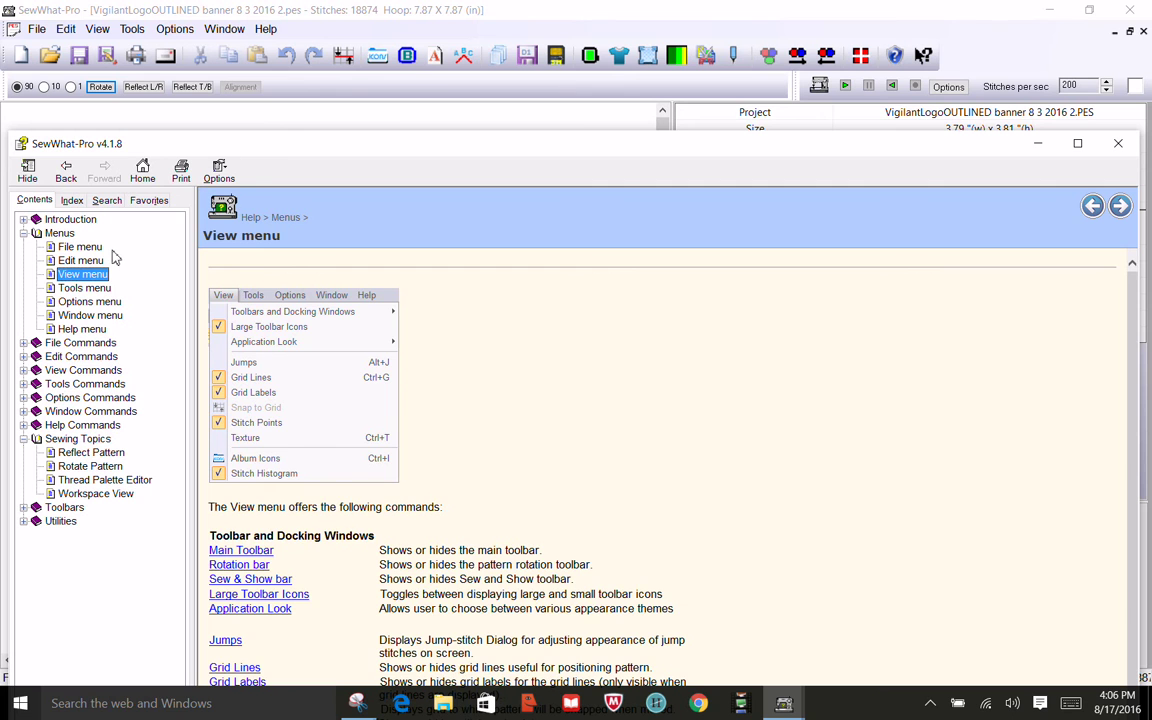
Step: Show the Tools menu help topic, compare it with the editor's menu, and move help to the top
click(76, 289)
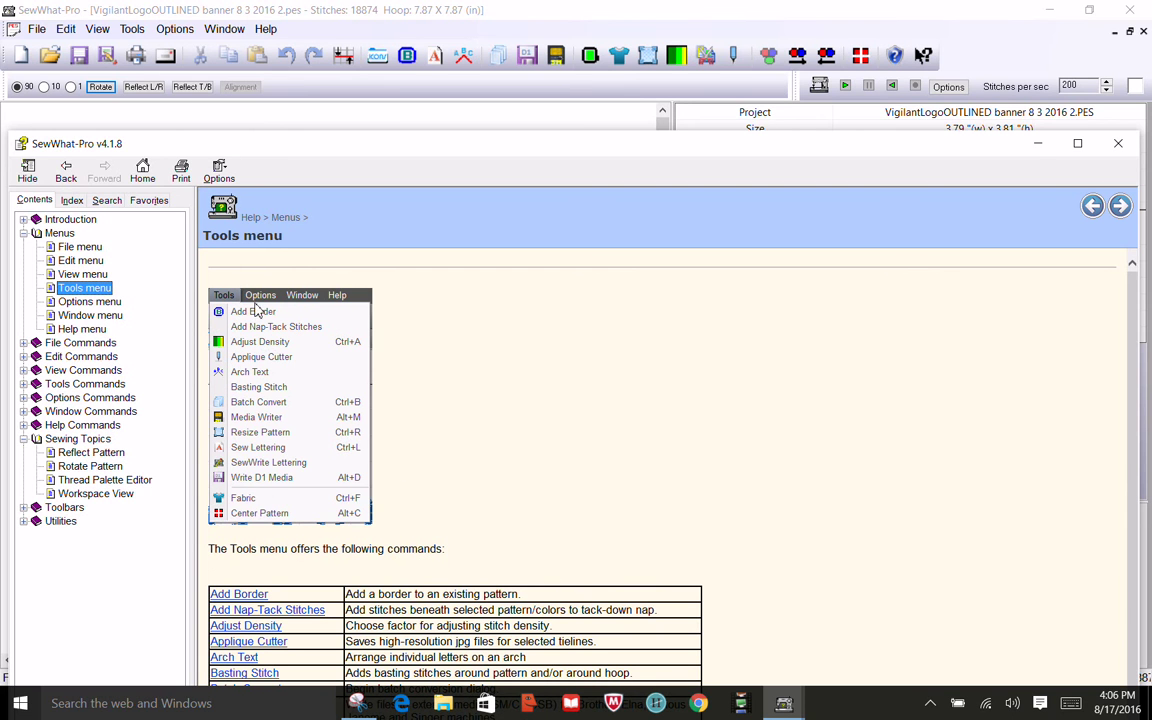
click(131, 29)
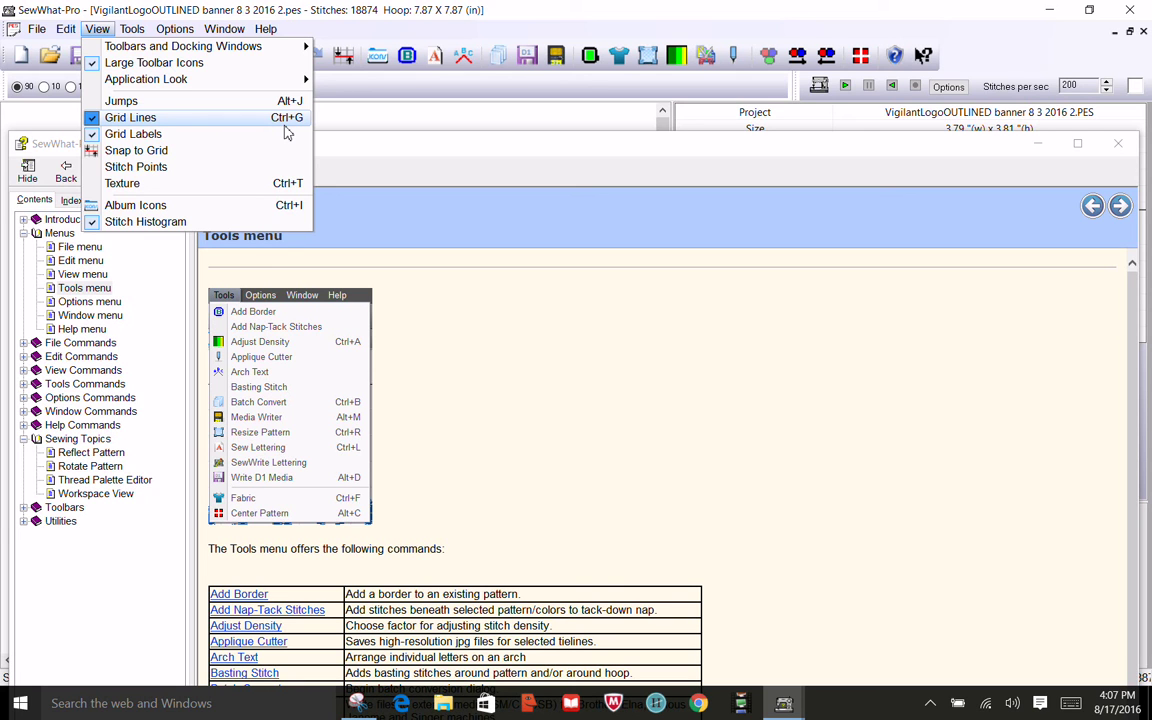
click(479, 136)
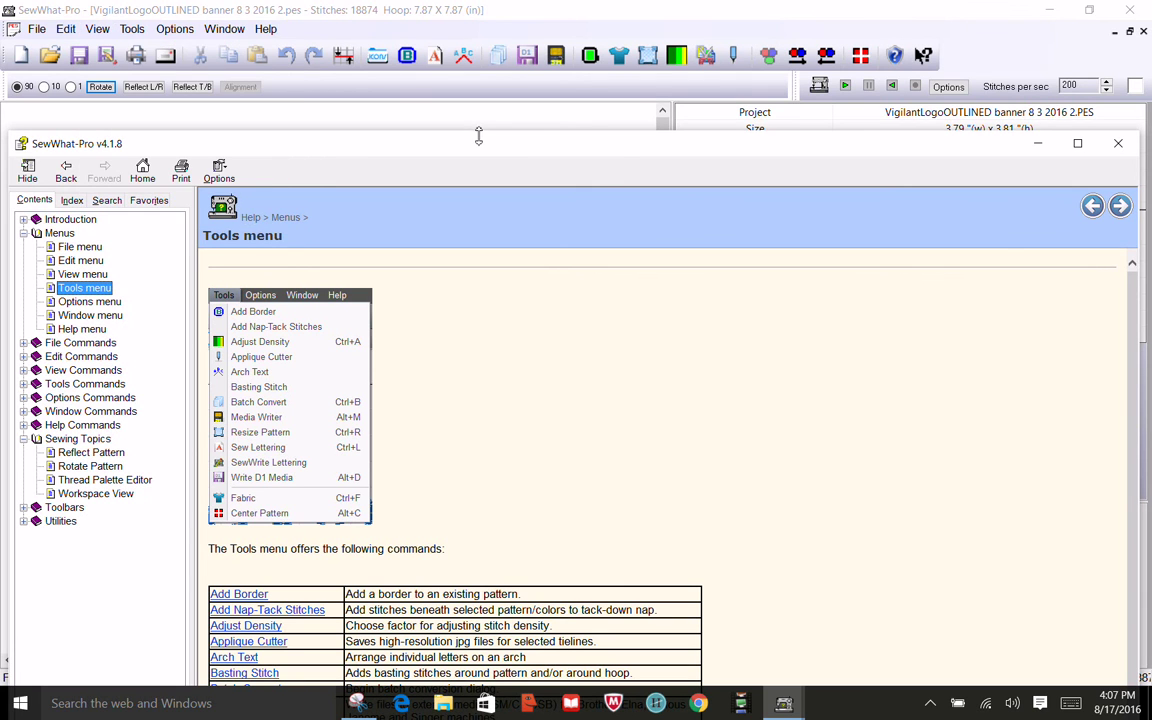
drag(655, 150, 600, 2)
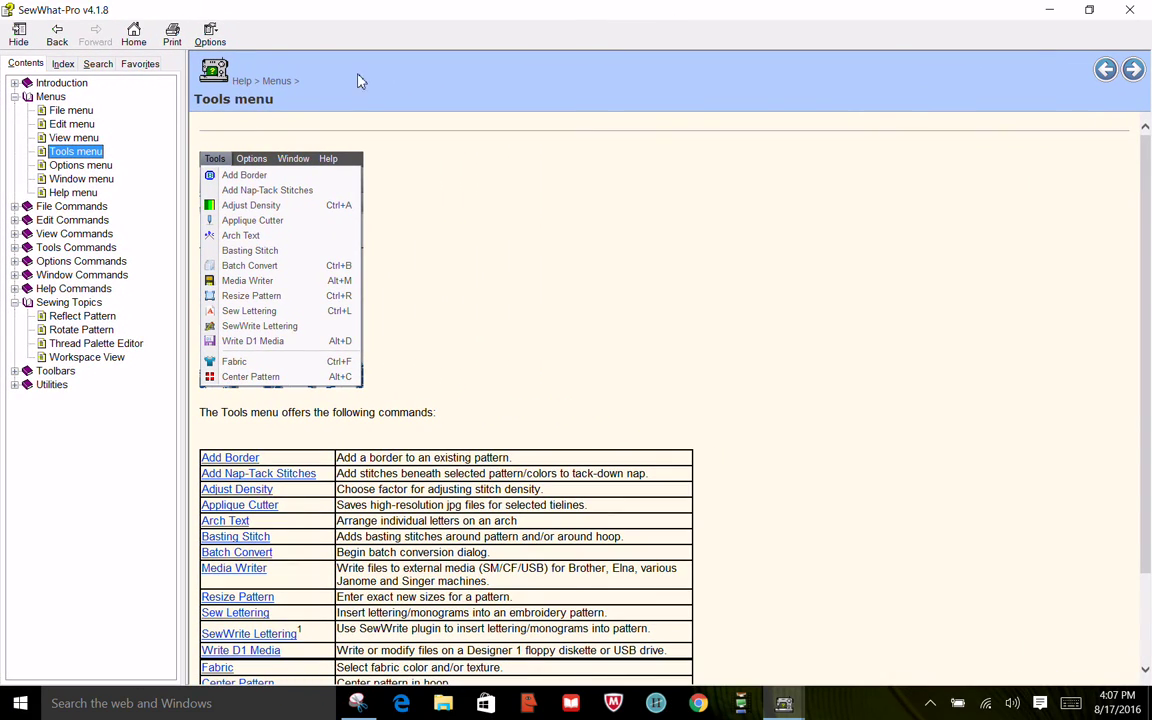
Step: From the help Index, open the units options, undo and tip of the day topics, then switch to Search
click(64, 64)
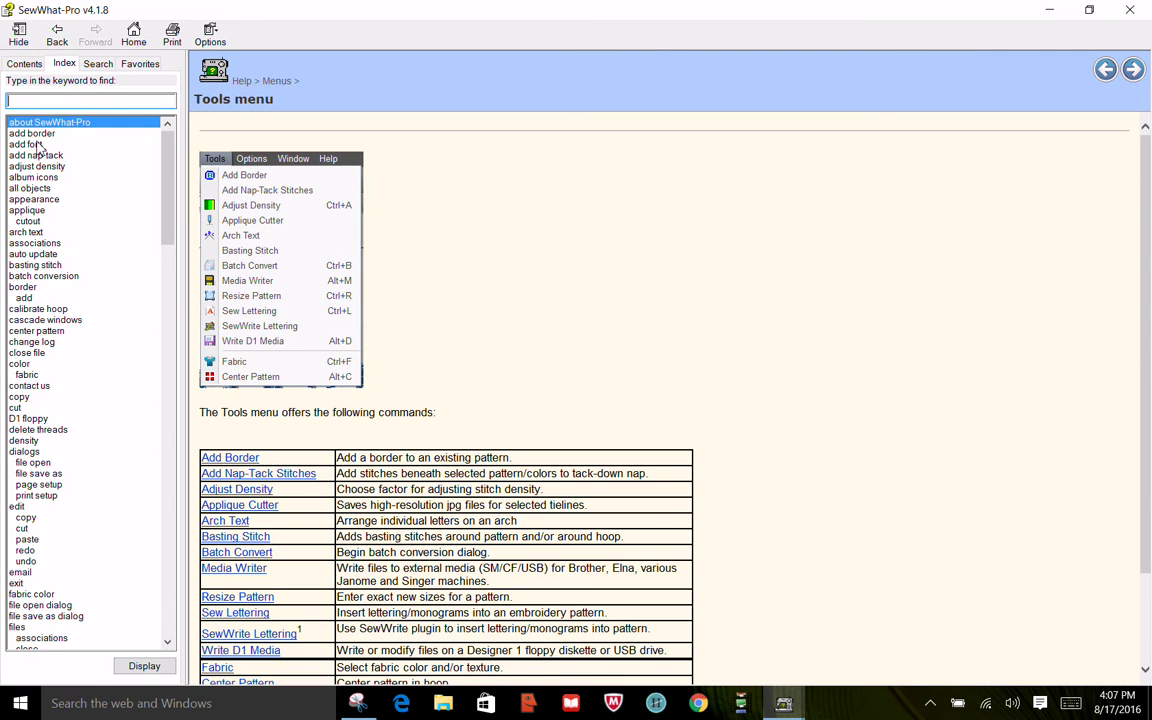
drag(160, 165, 167, 585)
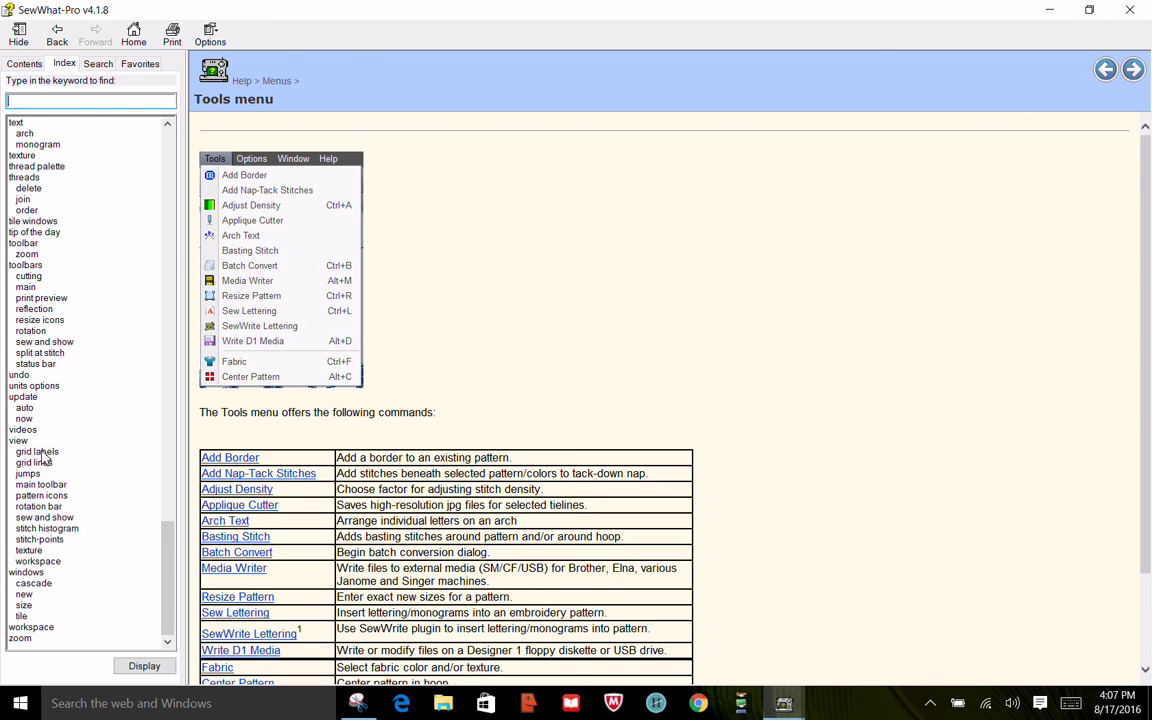
double_click(40, 386)
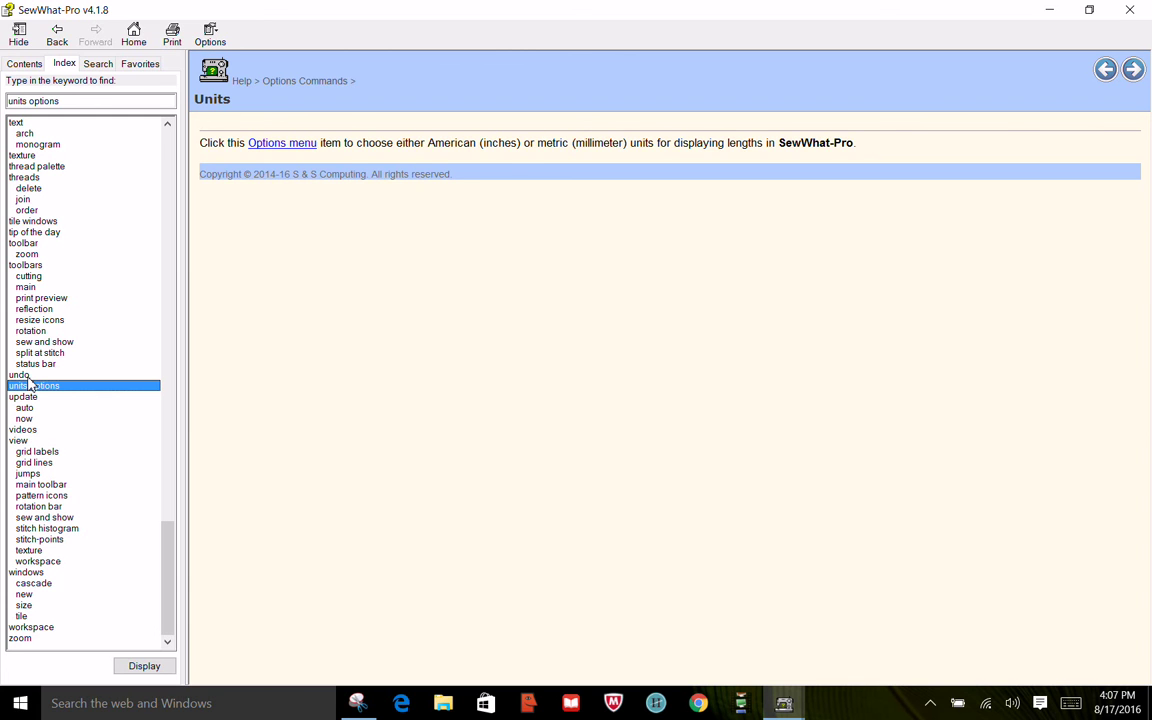
double_click(28, 376)
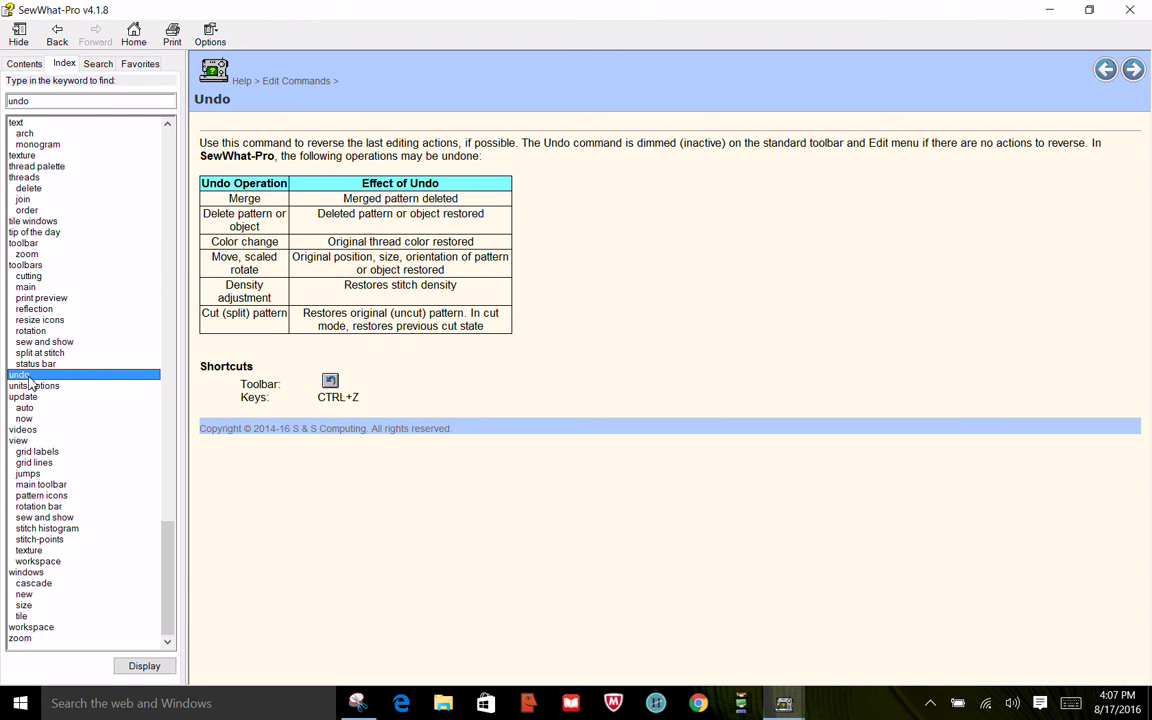
double_click(40, 232)
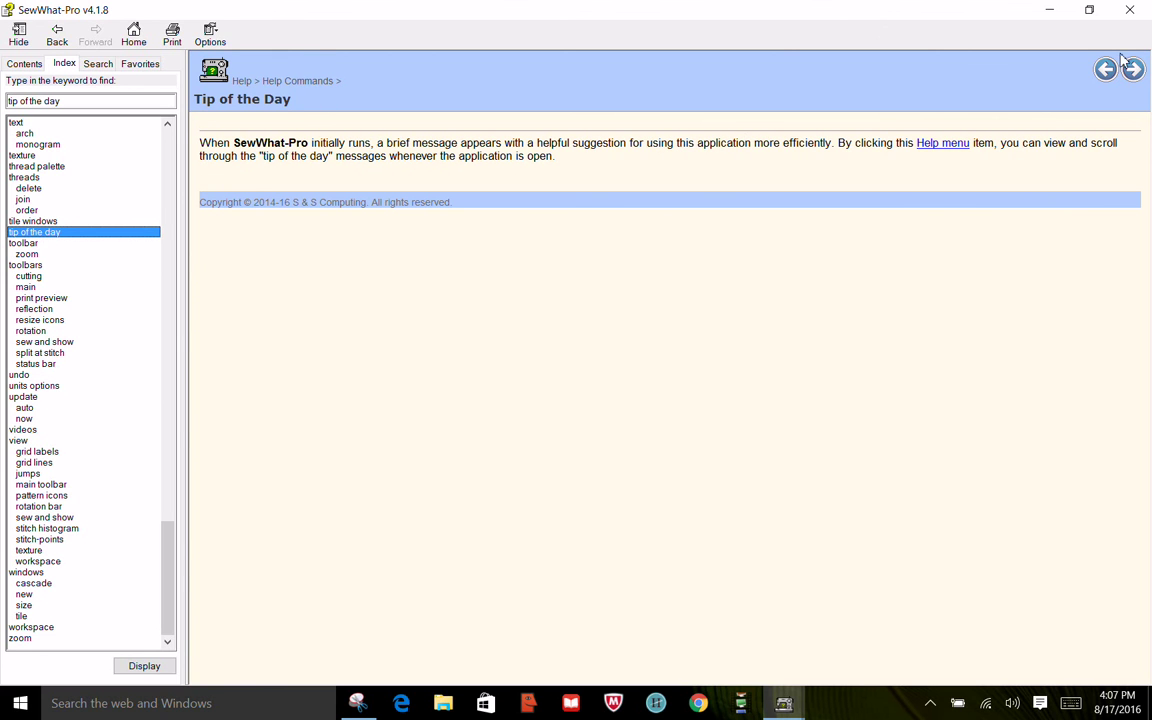
click(97, 64)
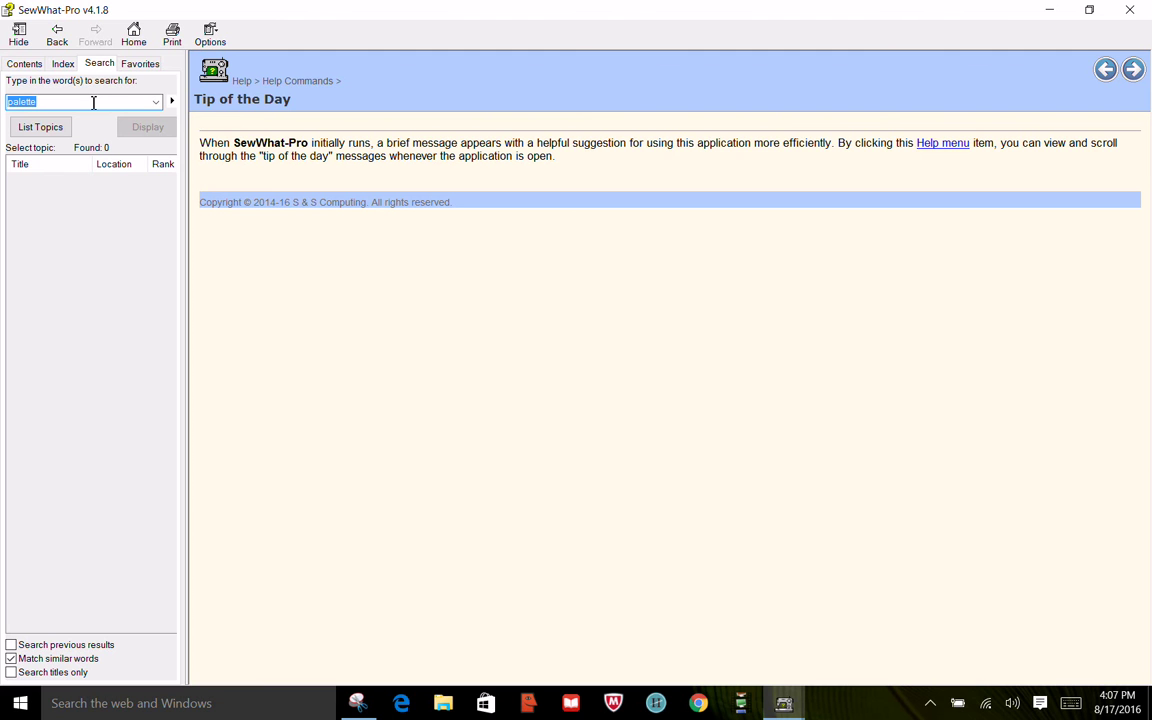
Step: Close help, enter context help mode, and pick the Add Border toolbar button to view its topic
click(1130, 9)
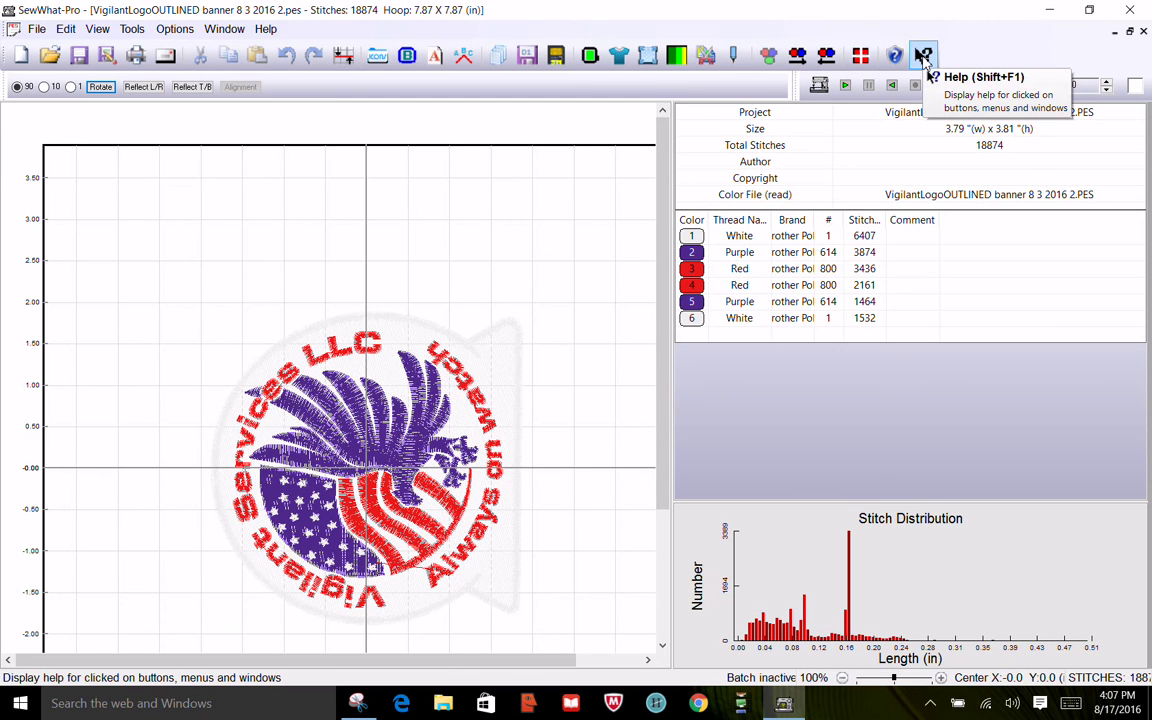
click(925, 58)
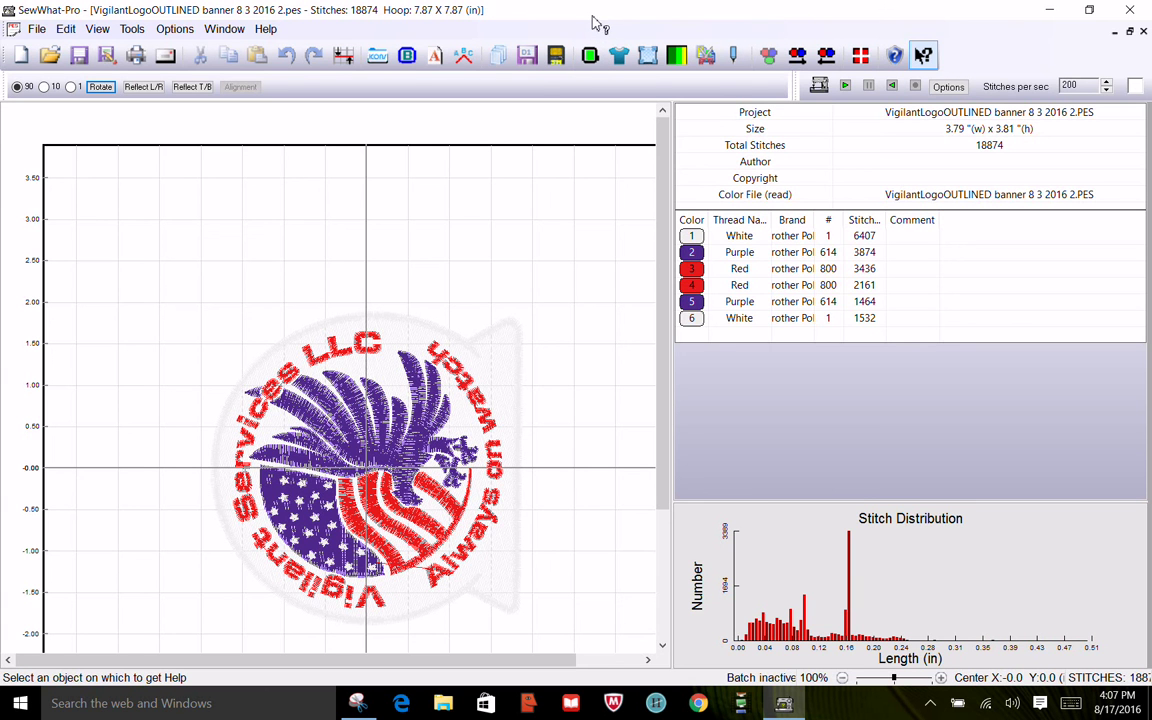
click(408, 56)
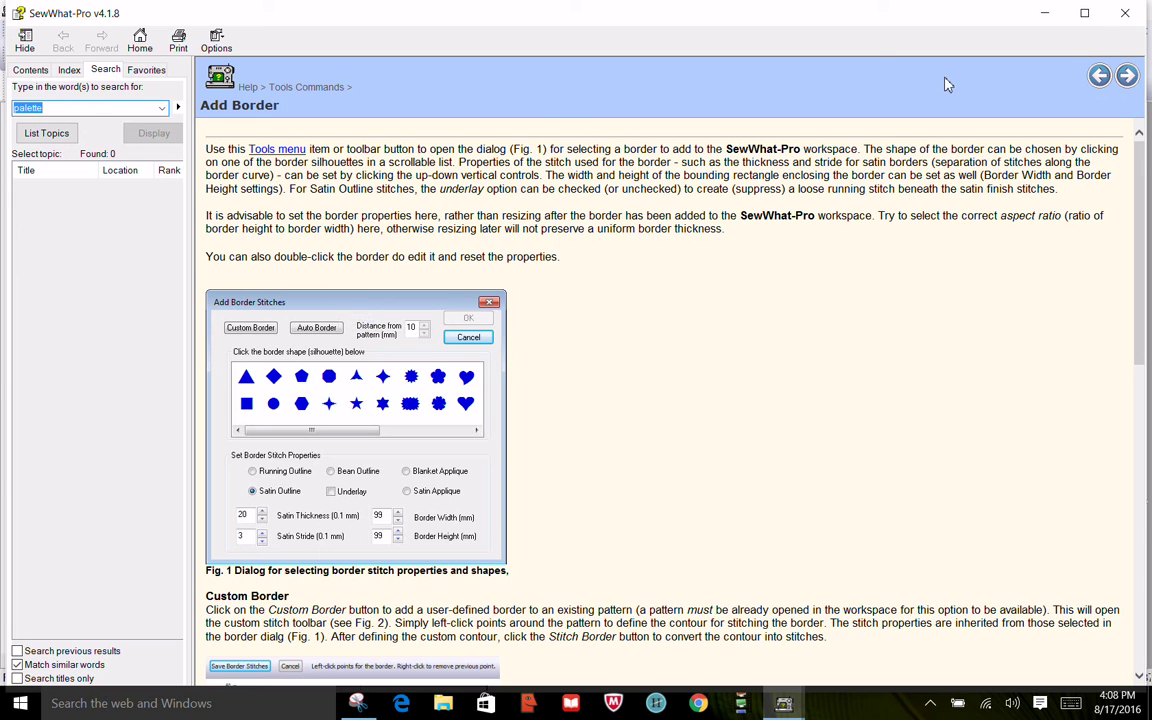
click(1044, 13)
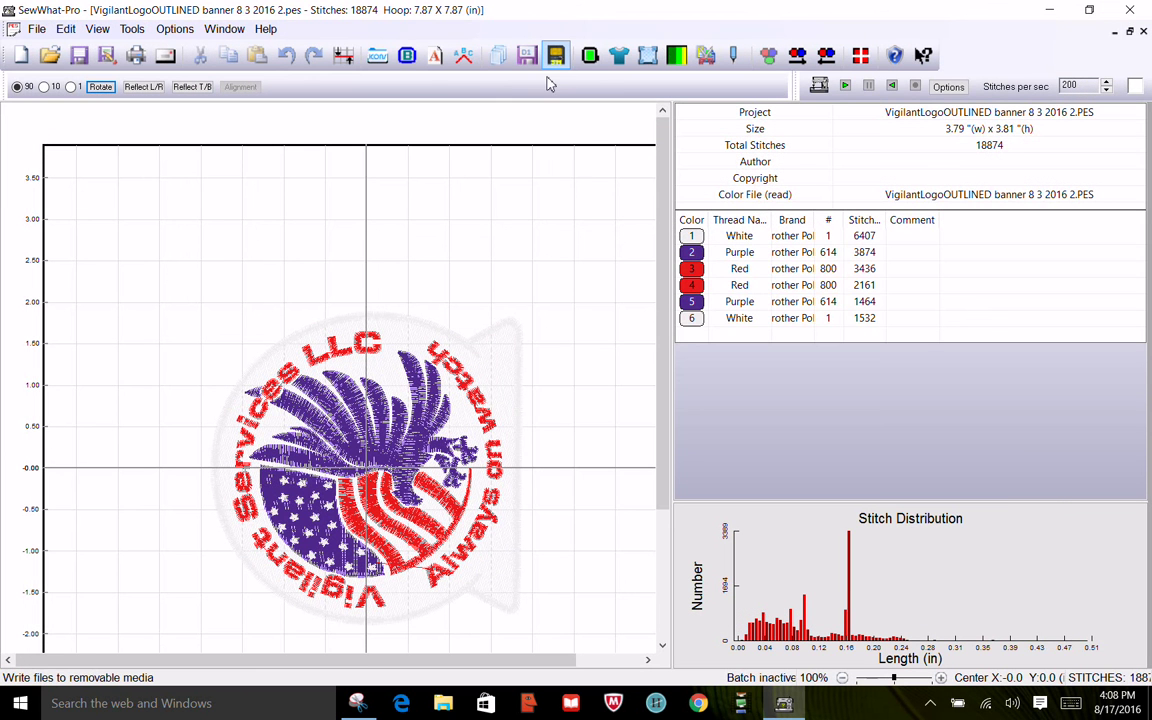